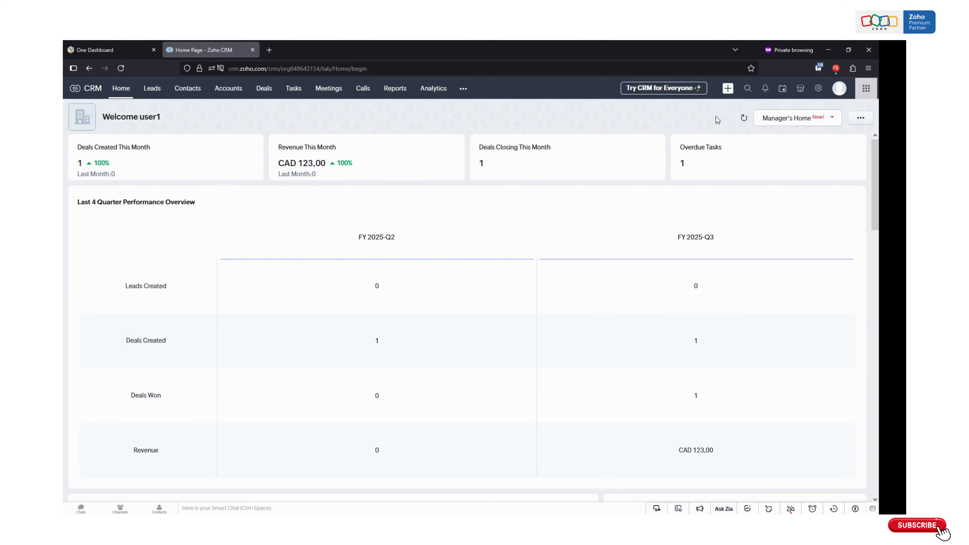
- Search all modules for the contact's email address, open the matching contact in a new tab, and review its contact information
click(747, 90)
text(test@test.ca)
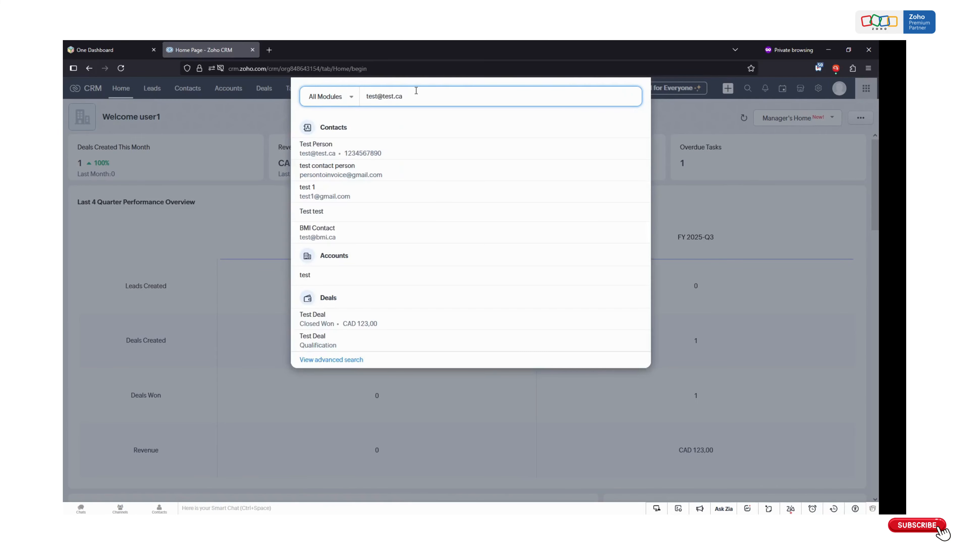
middle_click(313, 152)
click(301, 49)
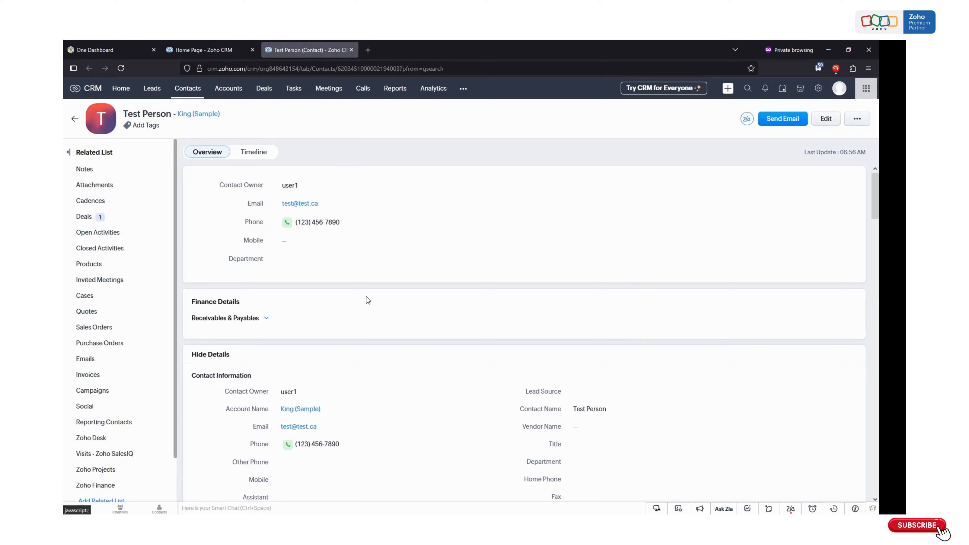
scroll(382, 305, down, 3)
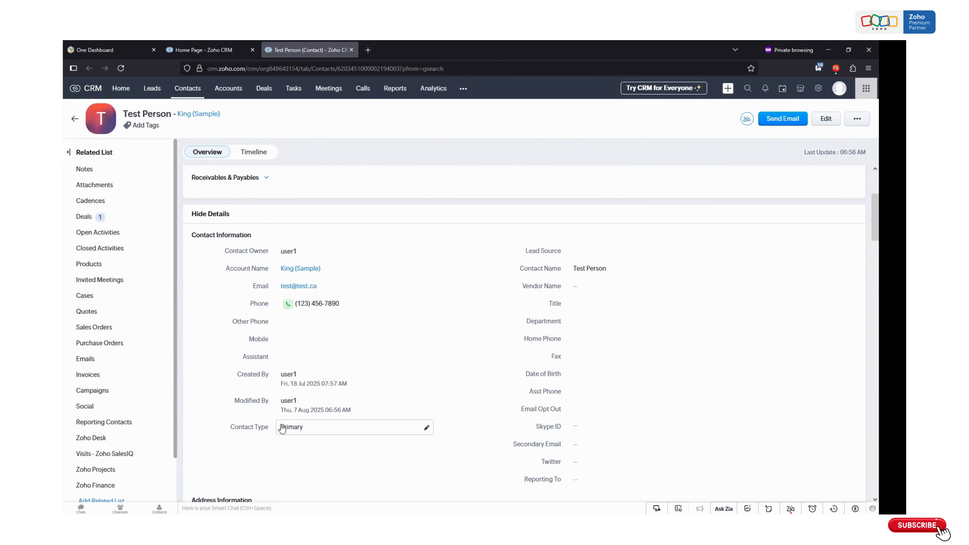
- Open the contact's linked account, King (Sample), and review its account information
click(296, 269)
scroll(496, 264, down, 6)
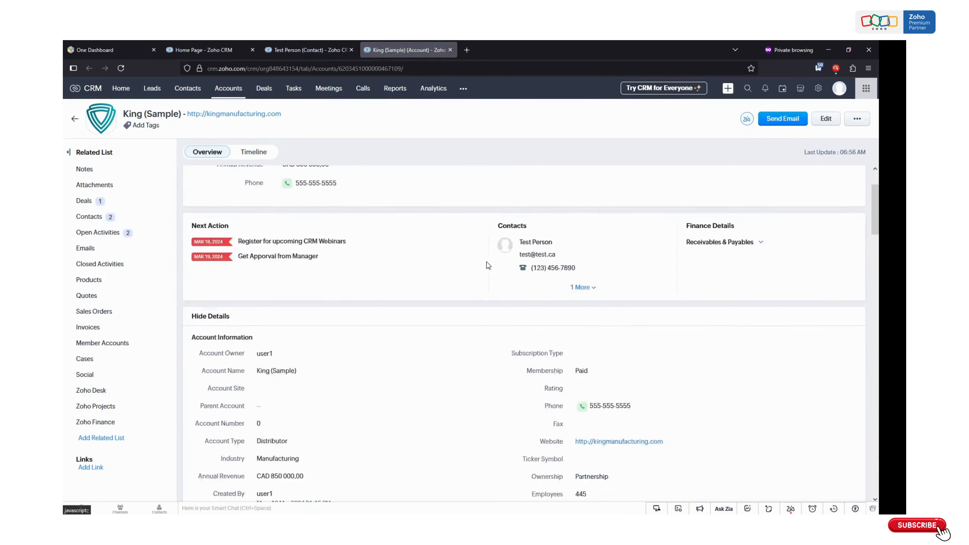
scroll(475, 319, up, 3)
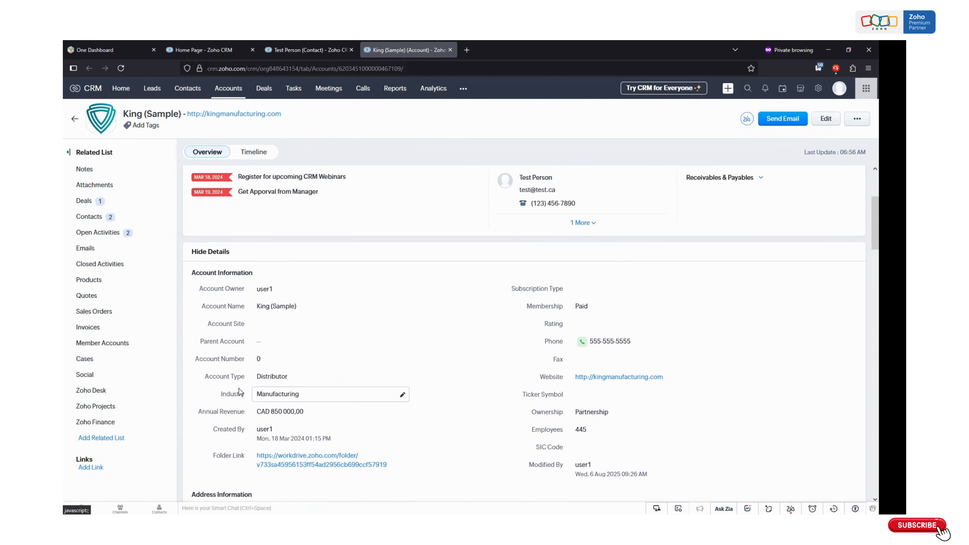
- Open Test Deal from the account's related deals and examine its deal information and related lists
click(82, 202)
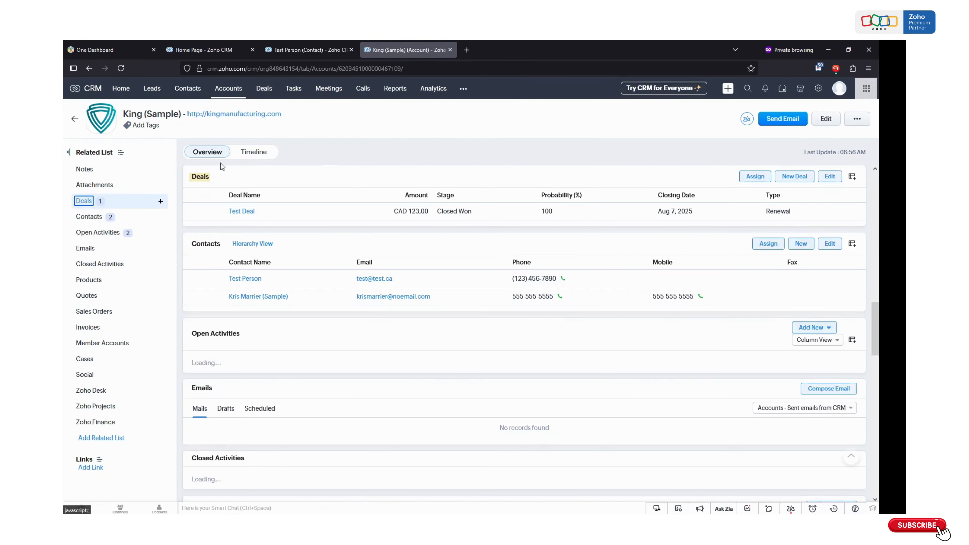
click(234, 211)
scroll(294, 285, down, 16)
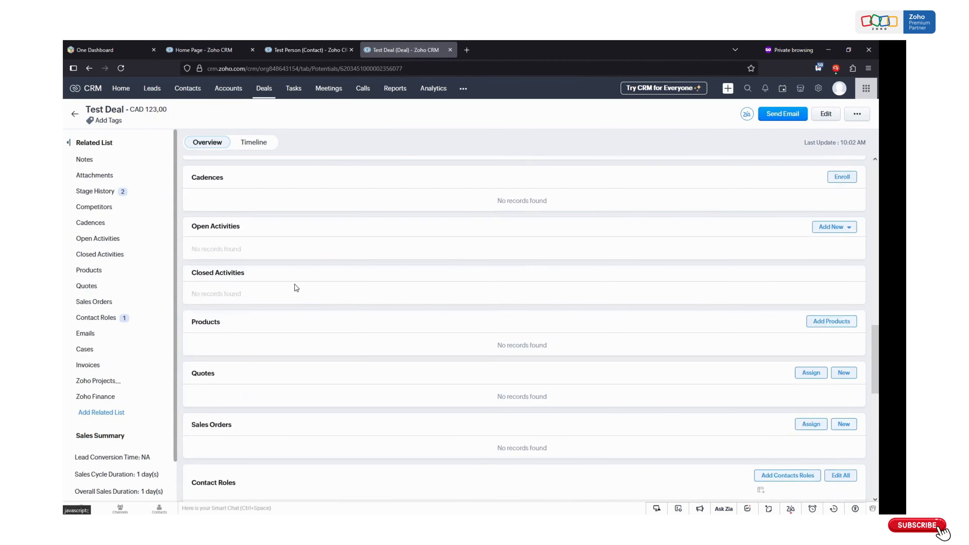
scroll(297, 287, up, 16)
scroll(324, 321, down, 8)
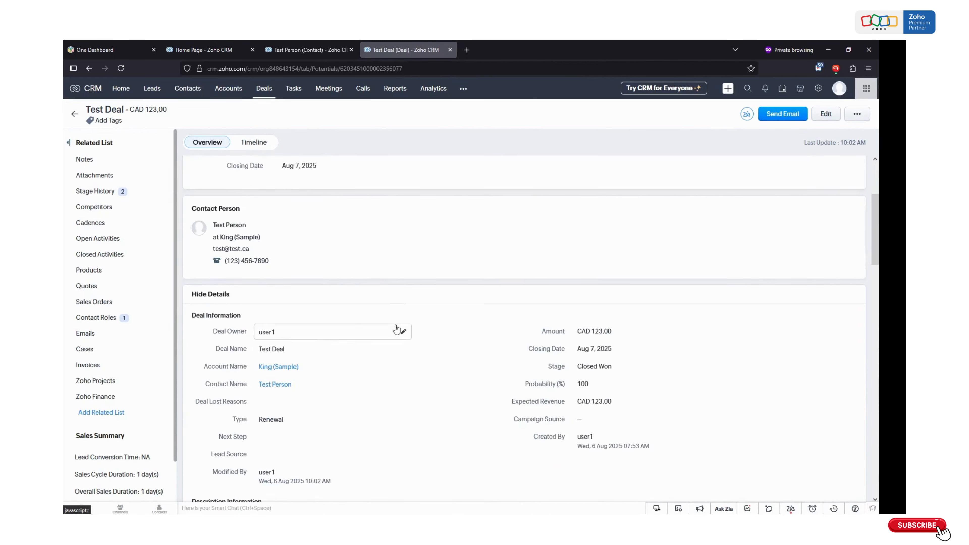
scroll(612, 368, up, 4)
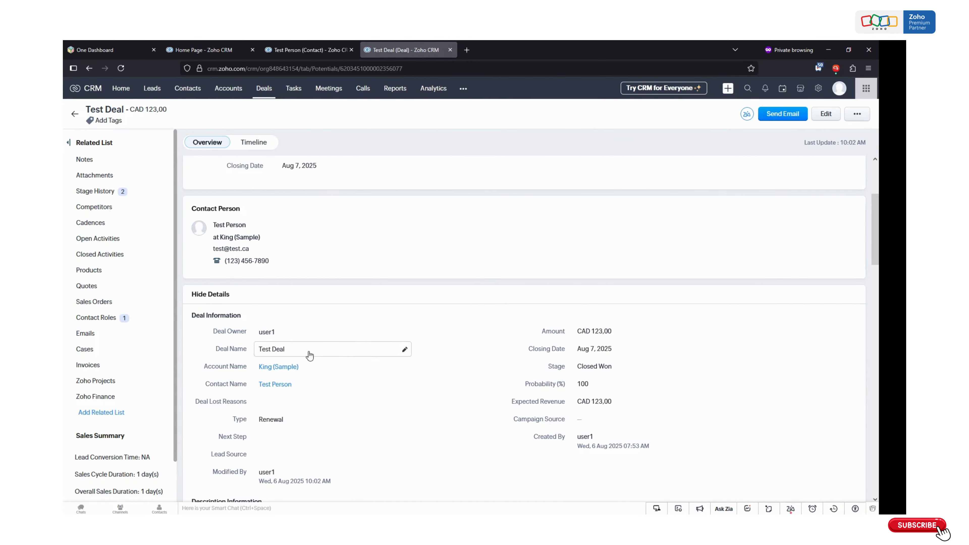
scroll(353, 332, down, 5)
scroll(352, 332, up, 5)
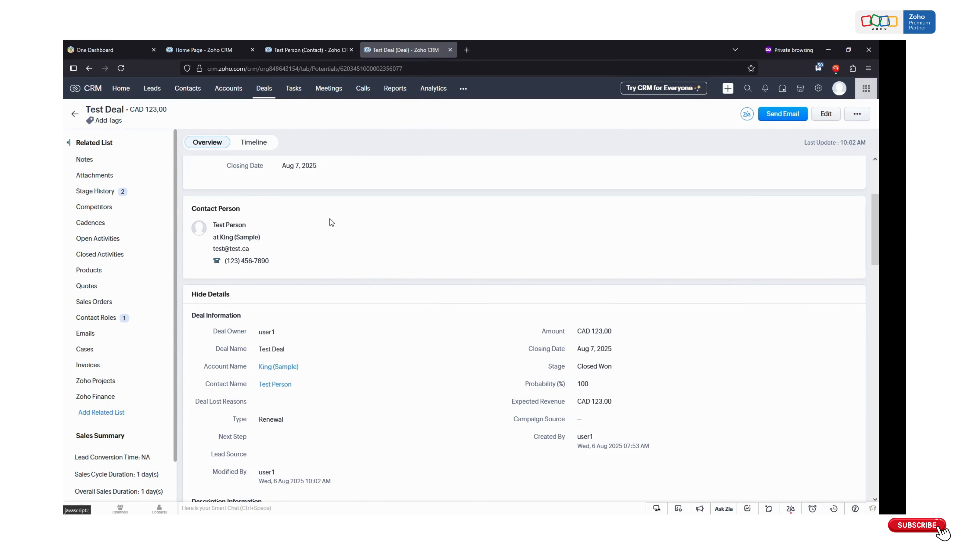
scroll(328, 220, up, 3)
- Return to the home page and submit the contact's email address in the Retrieve Contact Details component
click(205, 49)
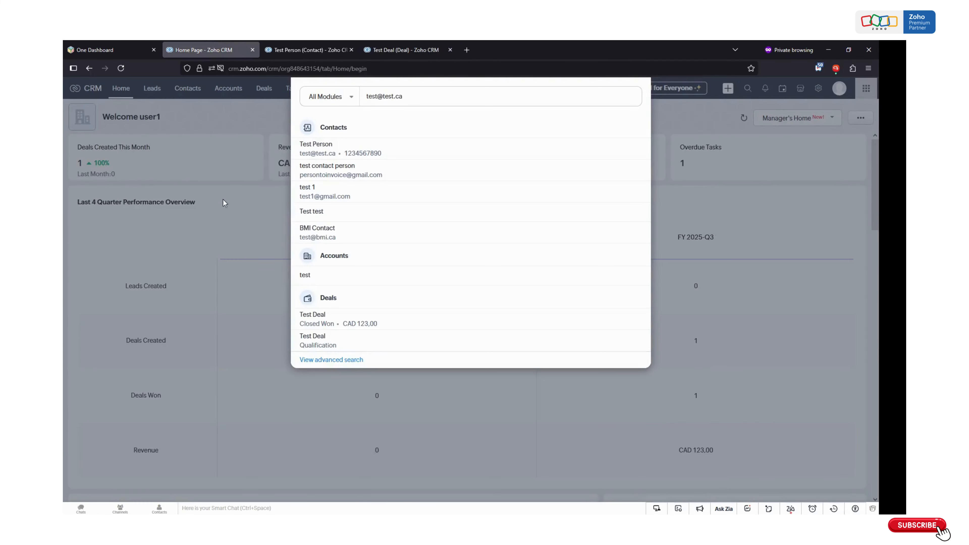
click(191, 179)
scroll(170, 181, down, 6)
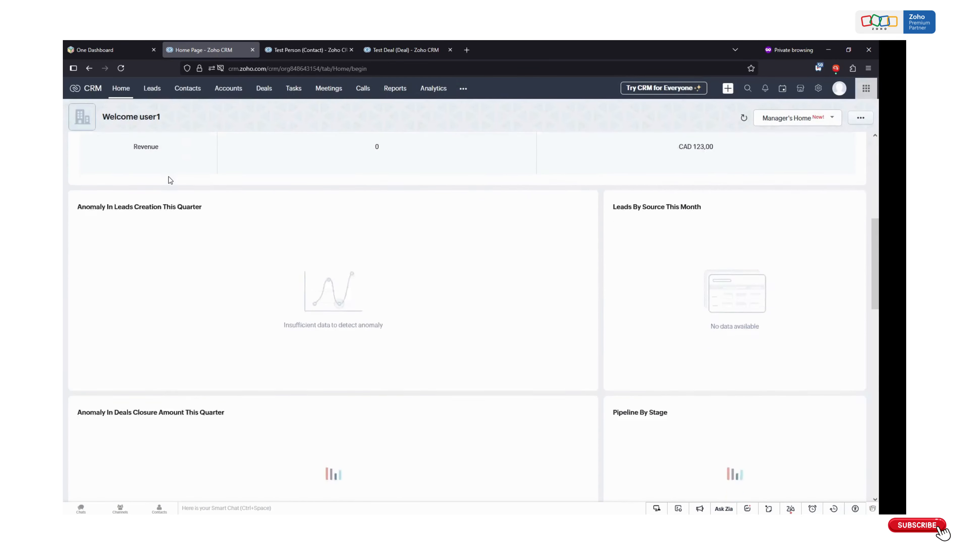
scroll(171, 180, down, 10)
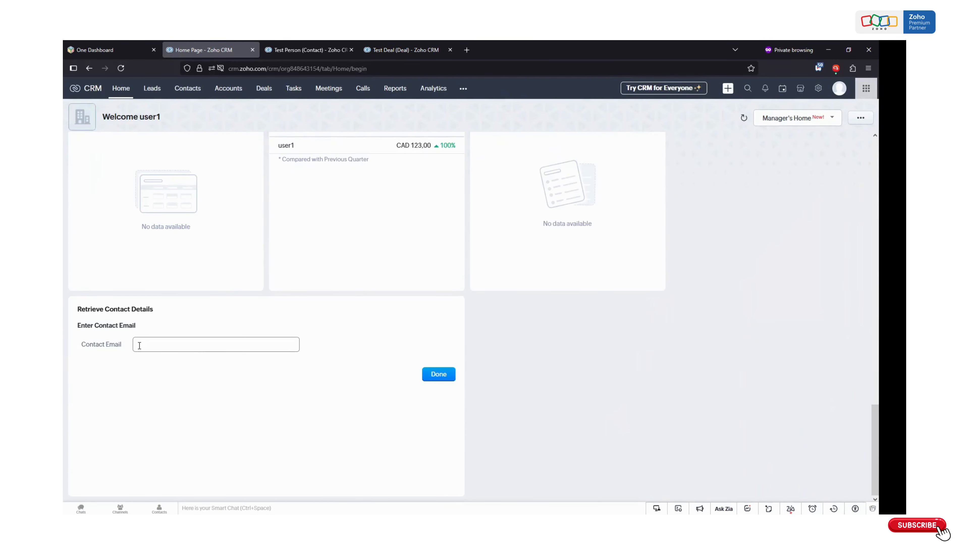
click(228, 345)
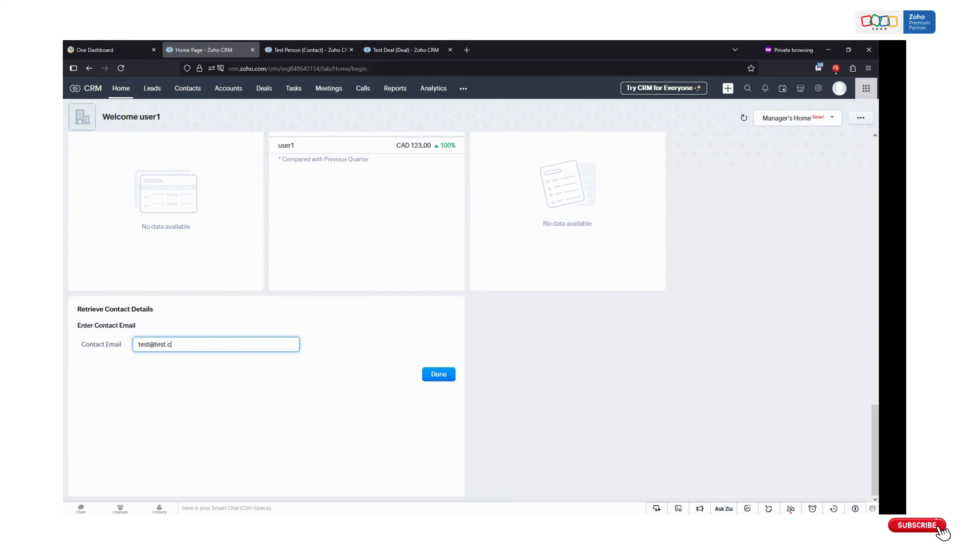
click(427, 372)
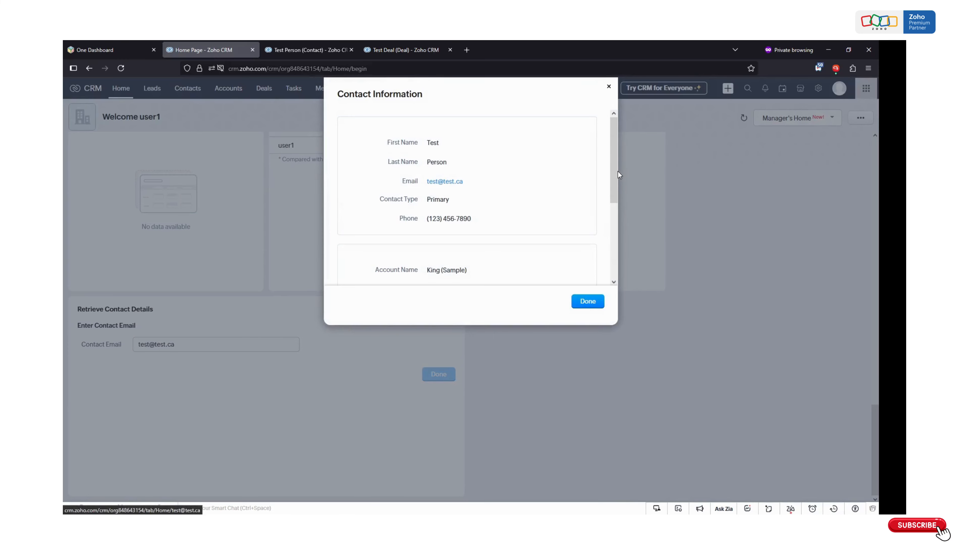
- Examine the contact, account and deal details in the Contact Information window, and close it
drag(612, 178, 610, 251)
scroll(513, 225, up, 3)
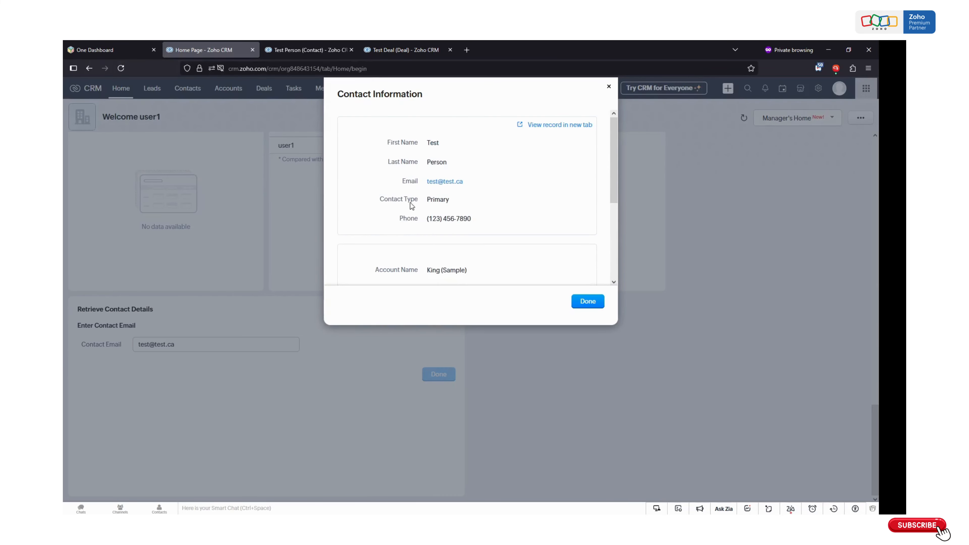
scroll(439, 191, down, 3)
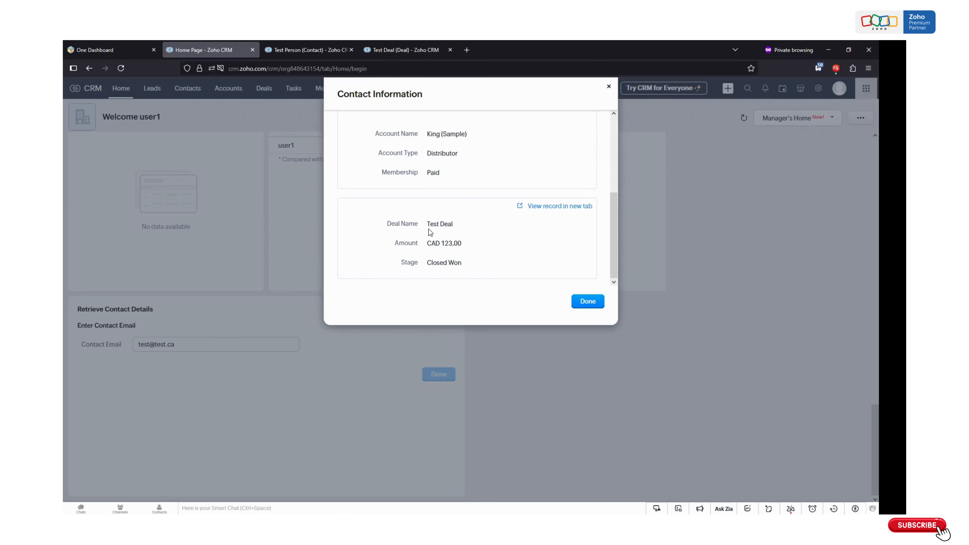
scroll(398, 248, up, 3)
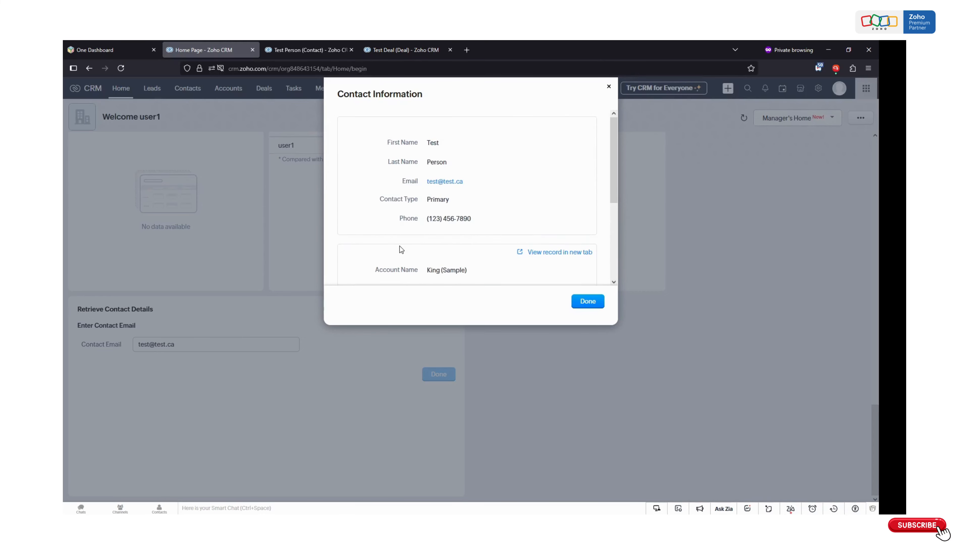
scroll(404, 235, down, 3)
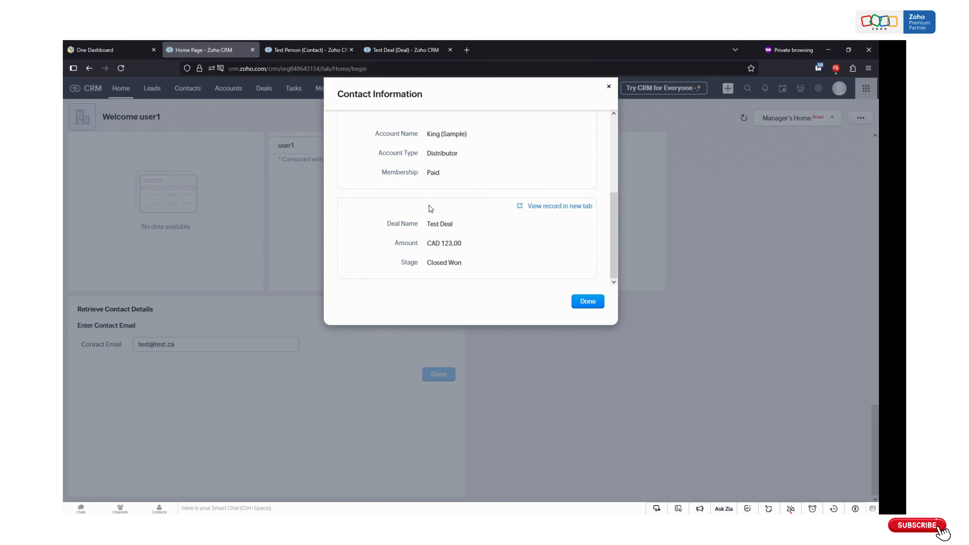
scroll(442, 210, up, 3)
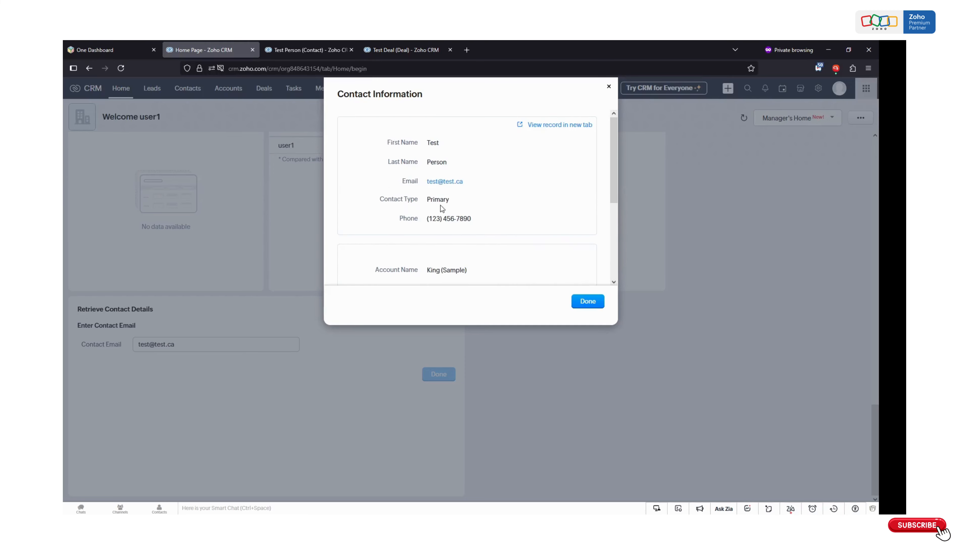
scroll(448, 244, down, 3)
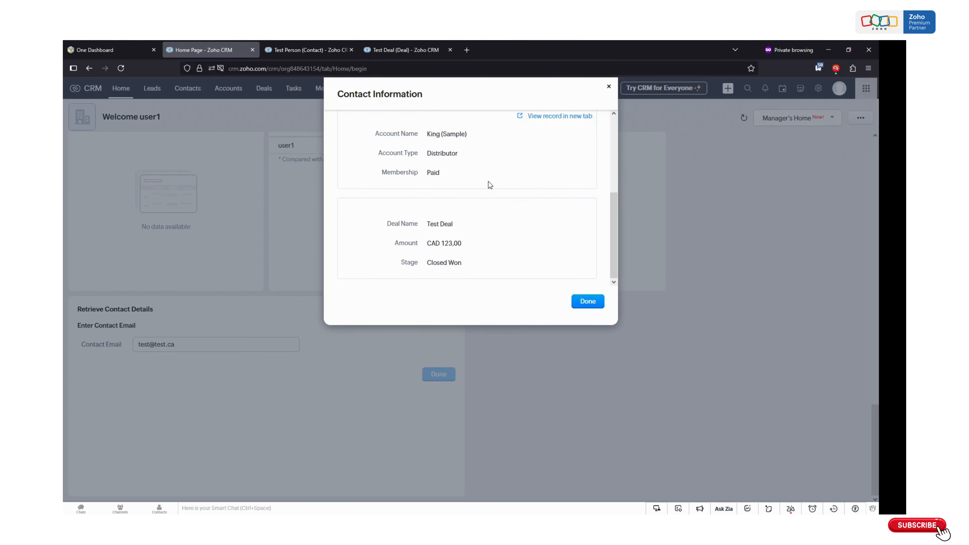
click(587, 301)
click(169, 345)
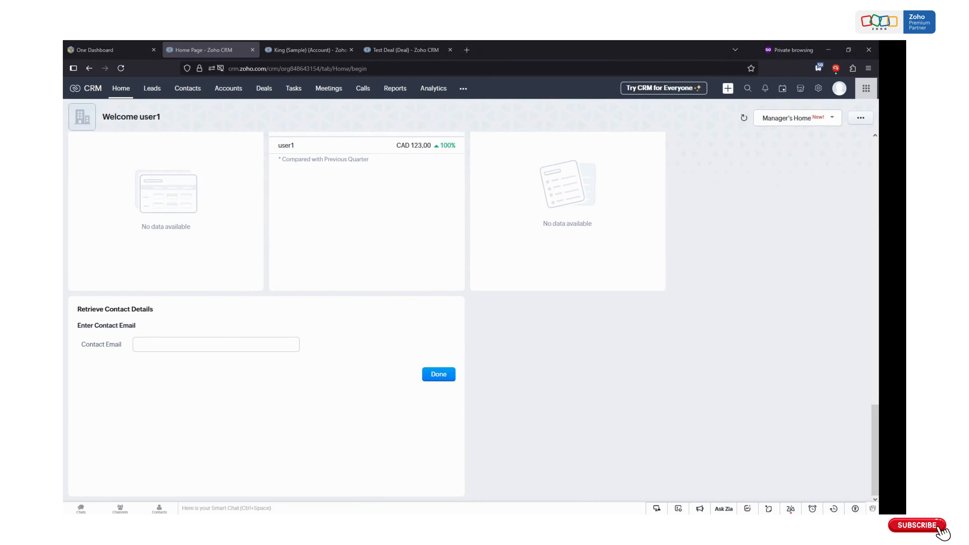
- Create a new kiosk named Retrieve Contact Details2 in Kiosk Studio
click(819, 89)
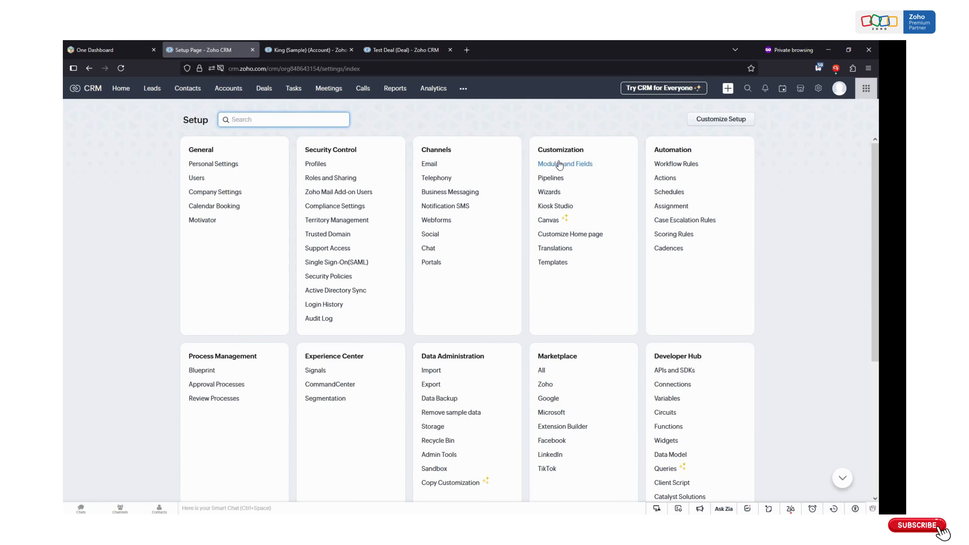
click(553, 209)
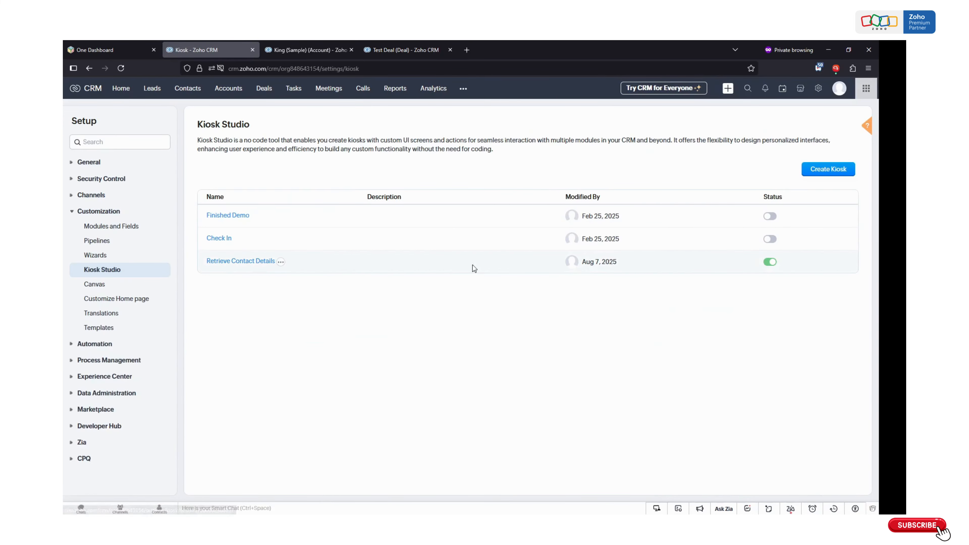
click(816, 176)
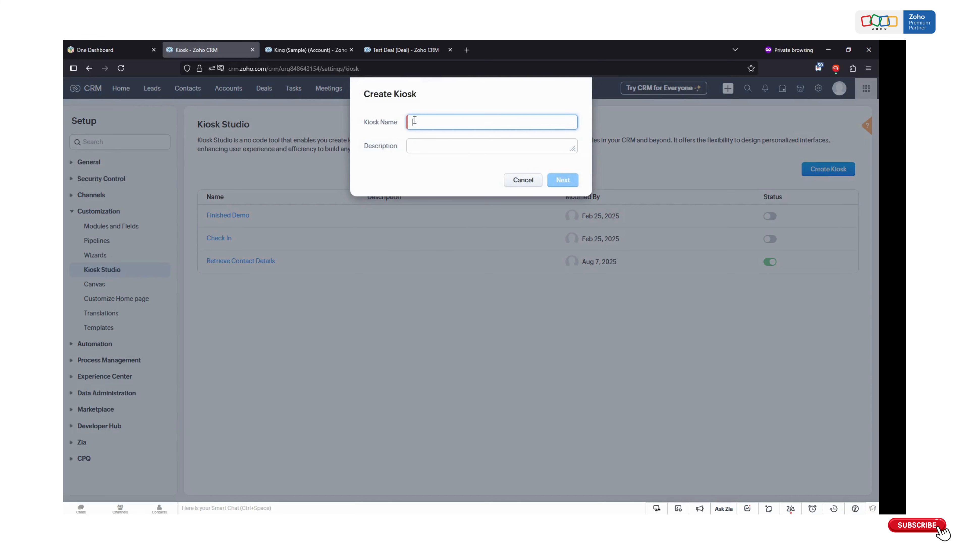
text(R)
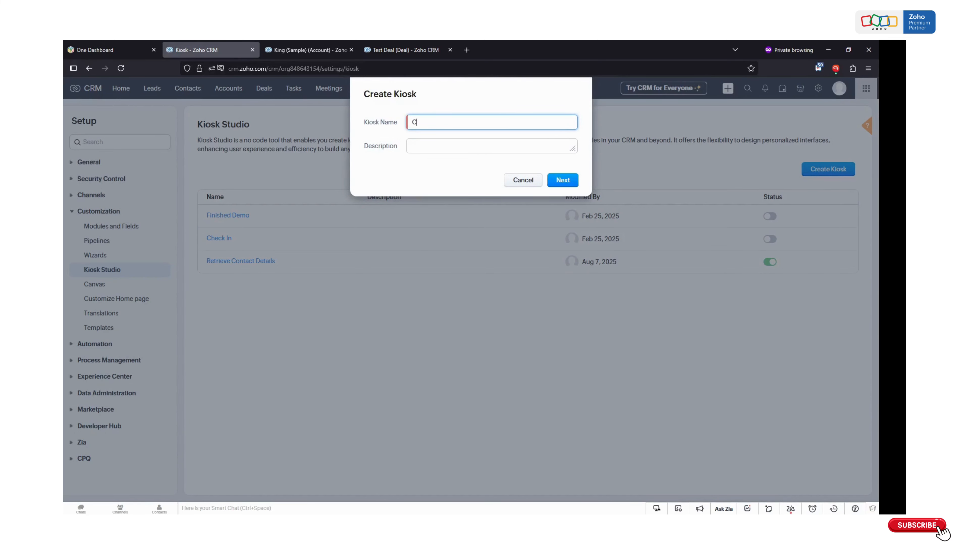
key(BackSpace)
text(Retrieve Contact Details2)
click(560, 180)
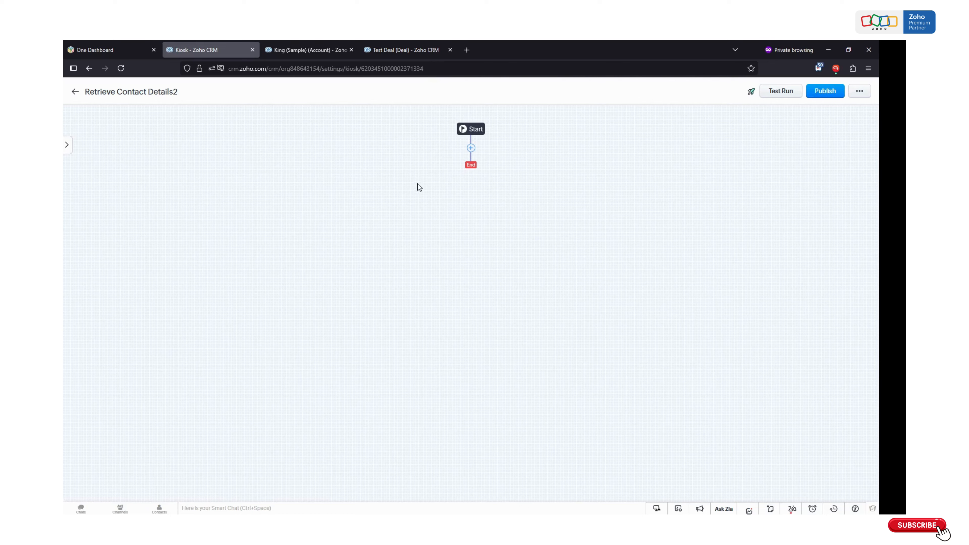
- Check the Retrieve Contact Details component on the home page in a separate tab, and return to the kiosk editor
drag(309, 50, 174, 50)
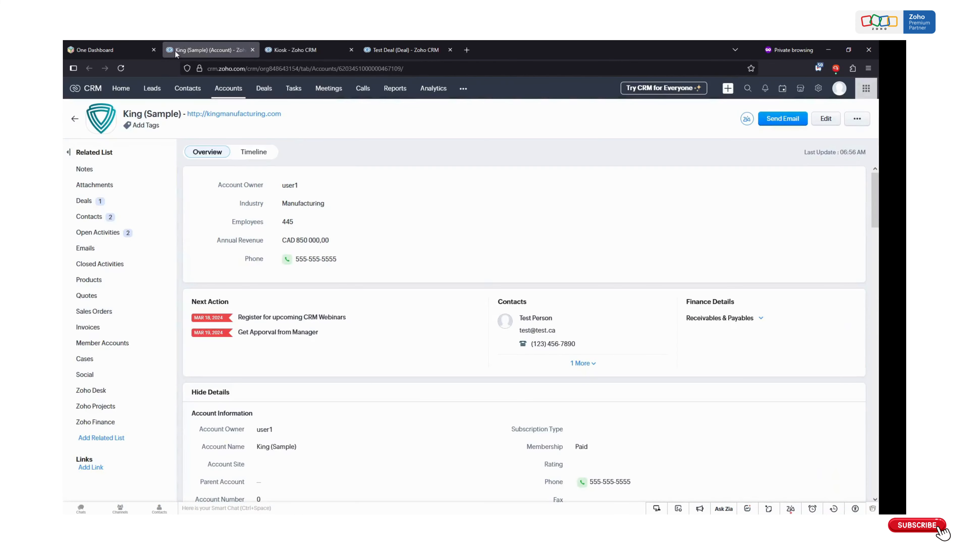
click(121, 88)
scroll(405, 336, down, 5)
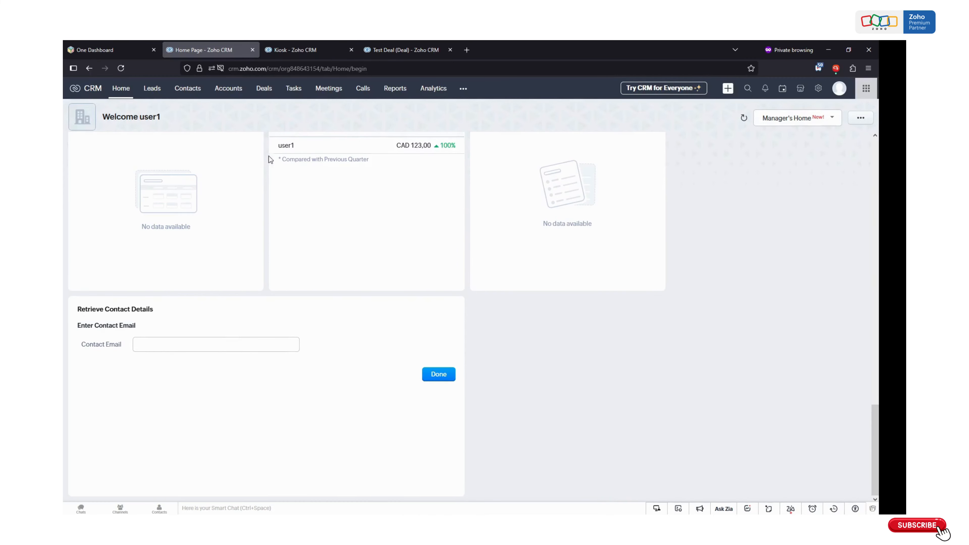
click(284, 51)
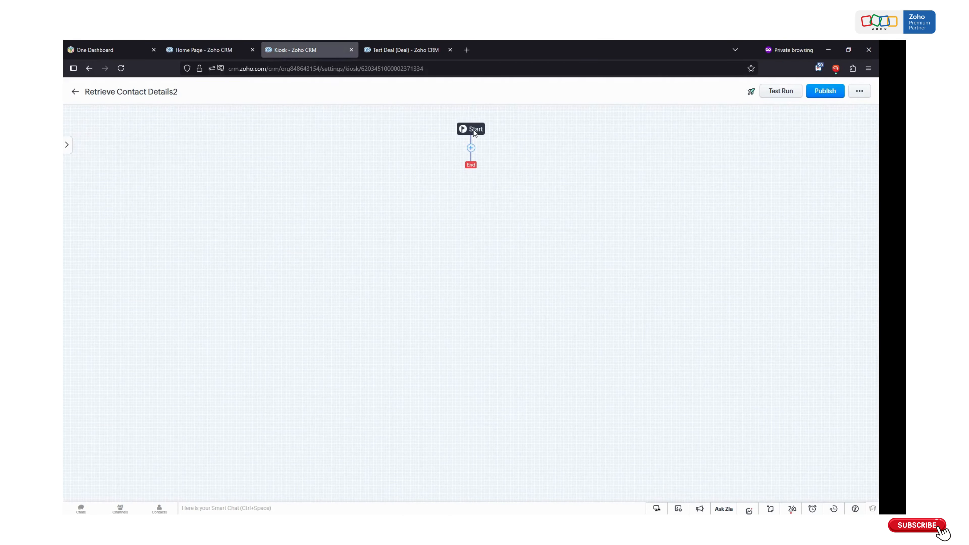
- Add a screen after the kiosk's Start point and name it Get Contact Email
click(470, 148)
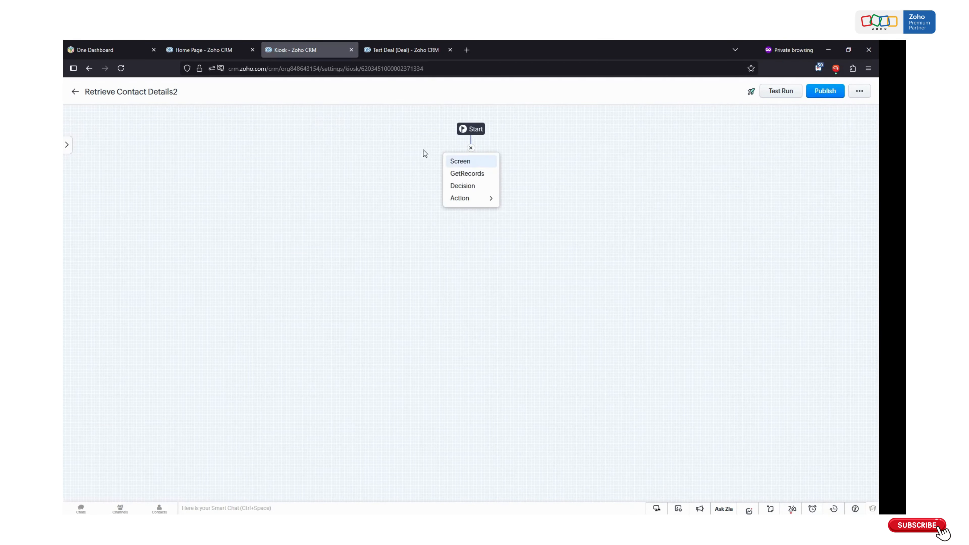
click(462, 162)
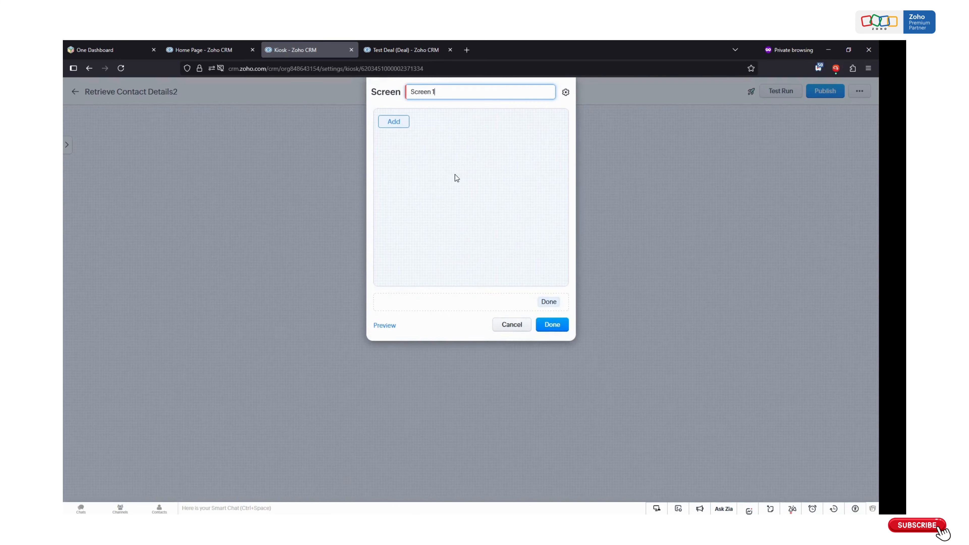
drag(452, 92, 392, 95)
text(Get Contact Email)
- Add an Email field named Enter Contact Email to the Get Contact Email screen and save the screen
click(395, 121)
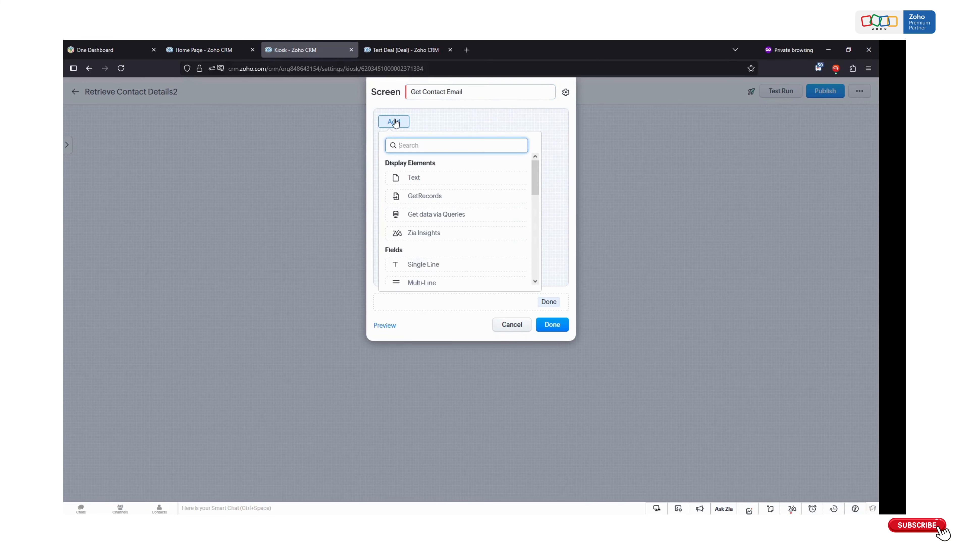
click(426, 118)
click(405, 122)
drag(534, 181, 545, 251)
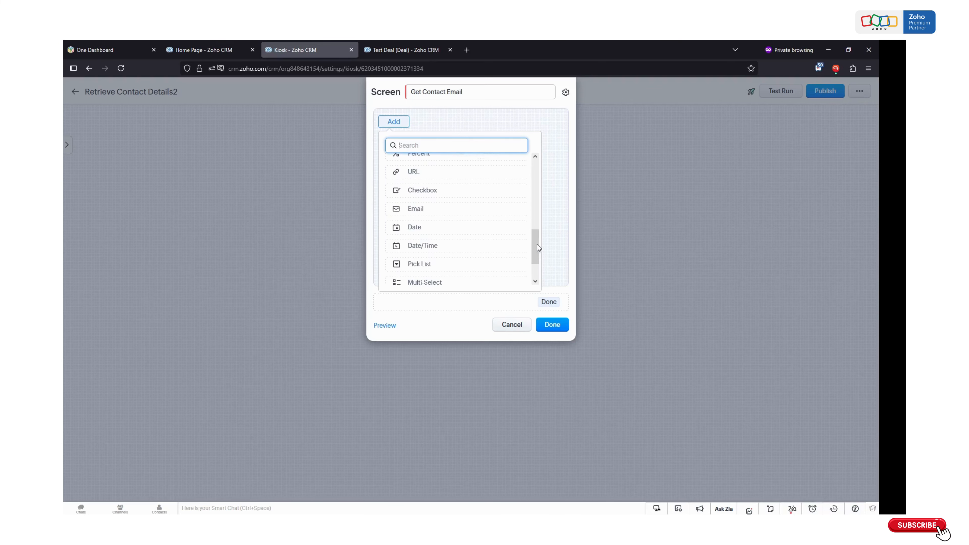
click(416, 210)
triple_click(554, 118)
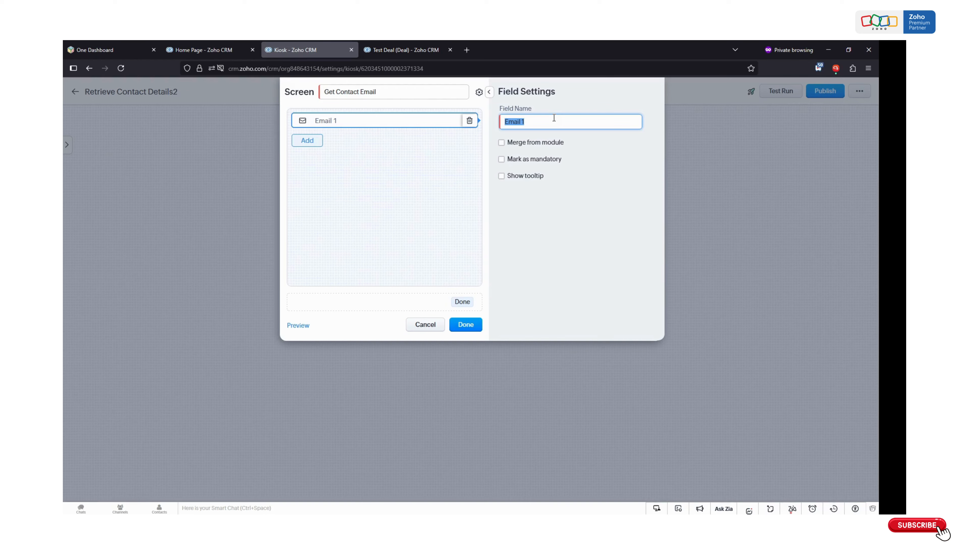
text(Enter Contact Email:)
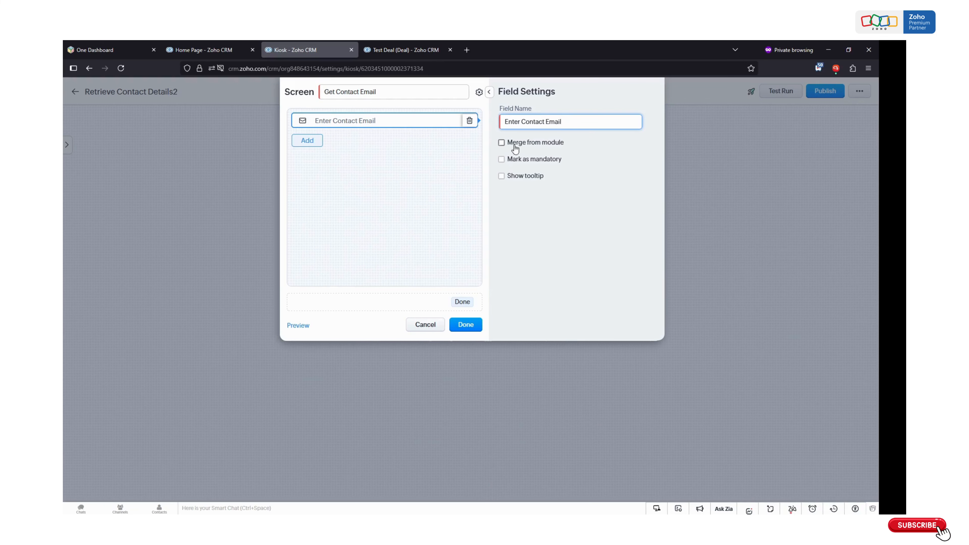
click(446, 243)
click(469, 329)
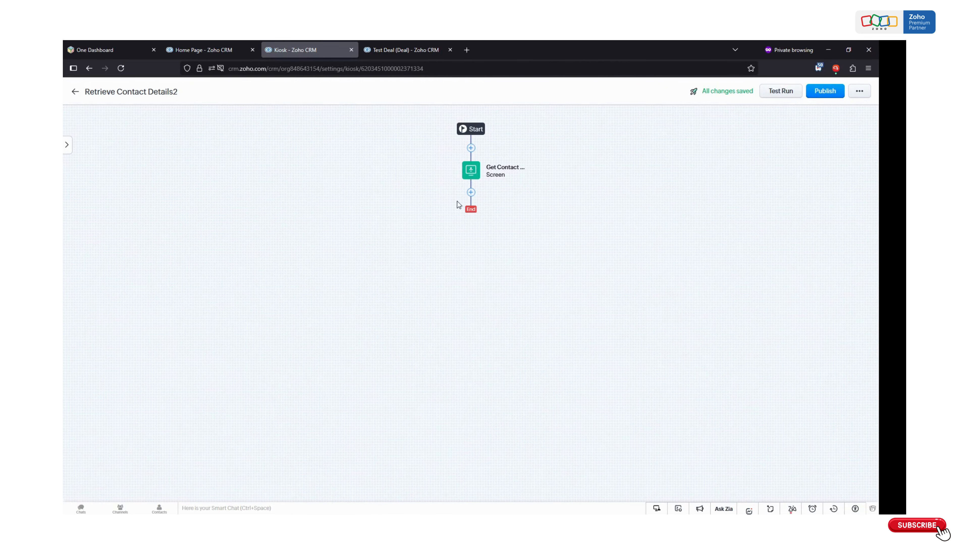
- Add a GetRecords element named Get Contact Record after the screen, retrieving from the Contacts module
click(471, 193)
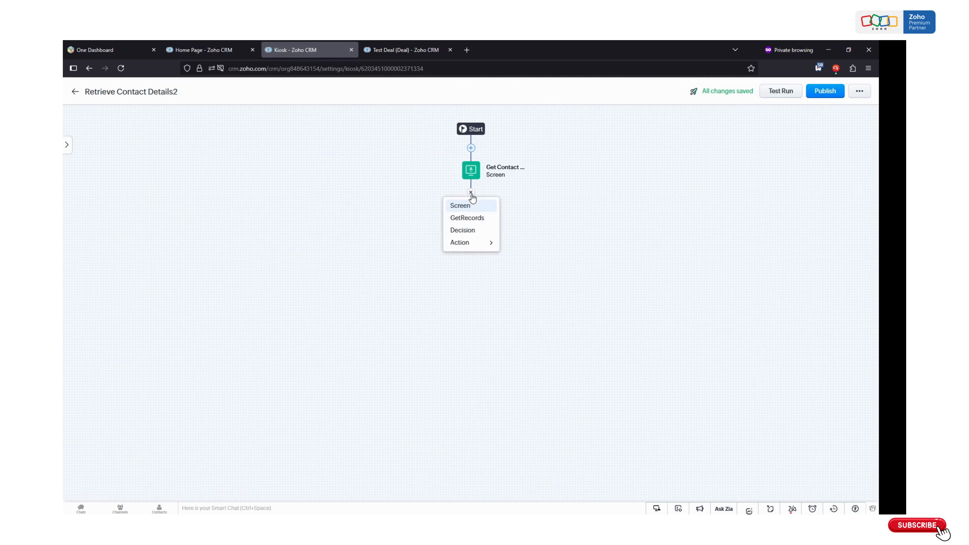
click(459, 218)
triple_click(351, 98)
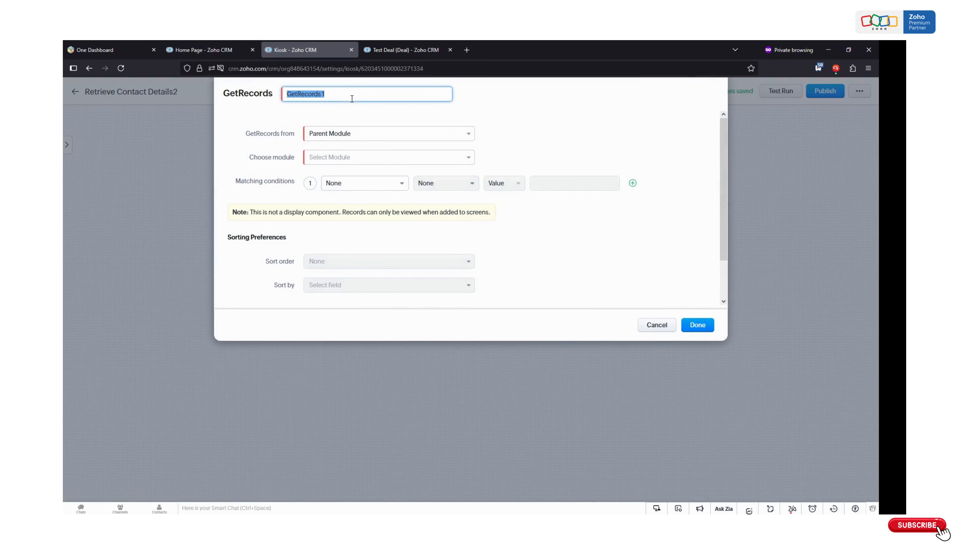
text(Get)
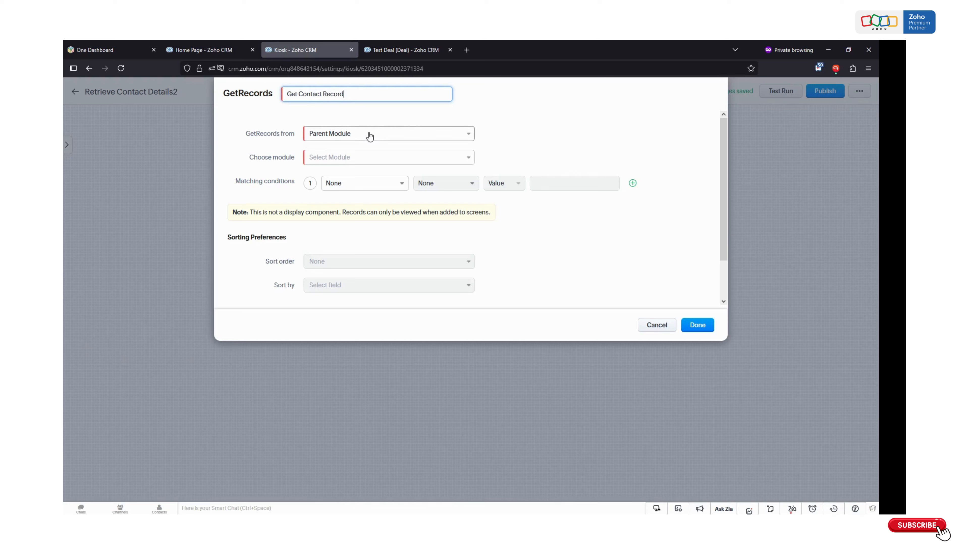
click(338, 157)
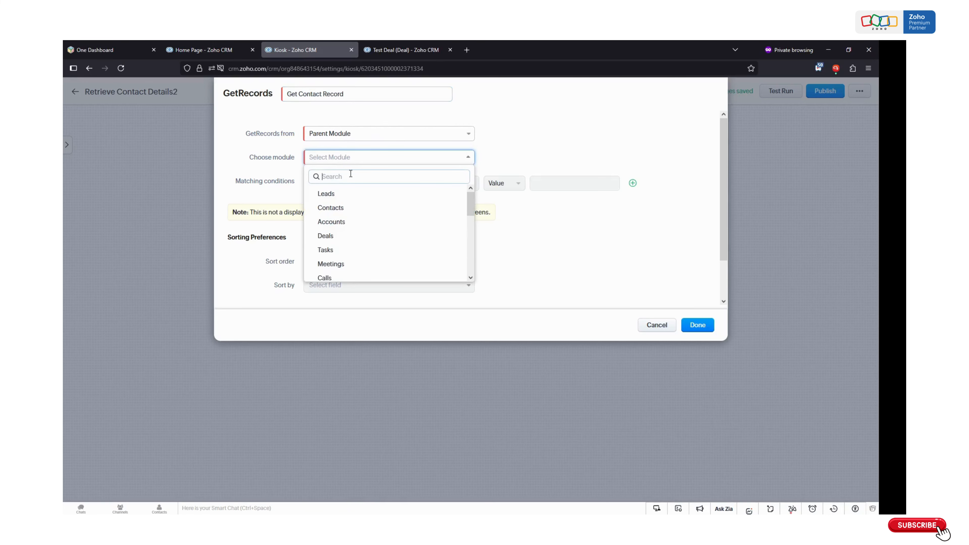
click(351, 209)
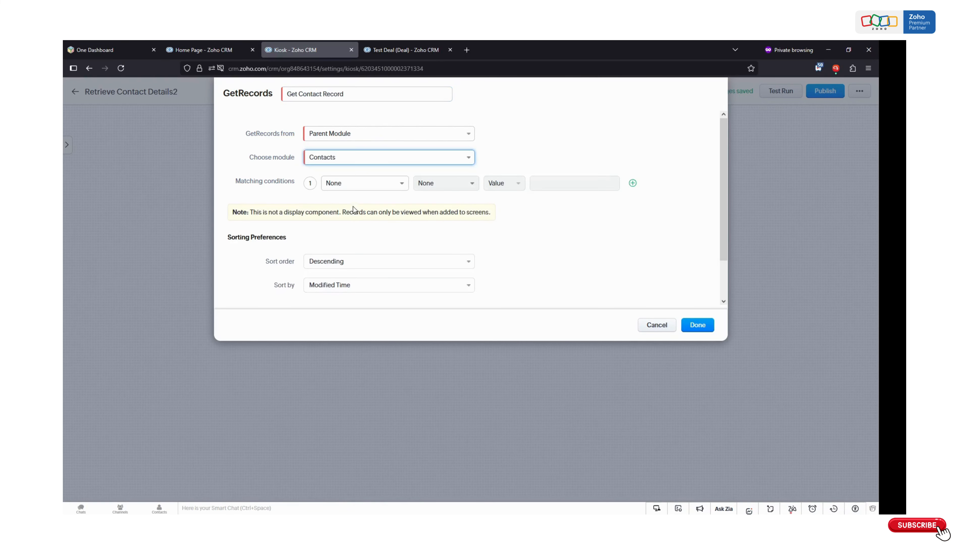
- Match contacts whose Email is the Enter Contact Email field from the Get Contact Email screen, and save the element
click(359, 187)
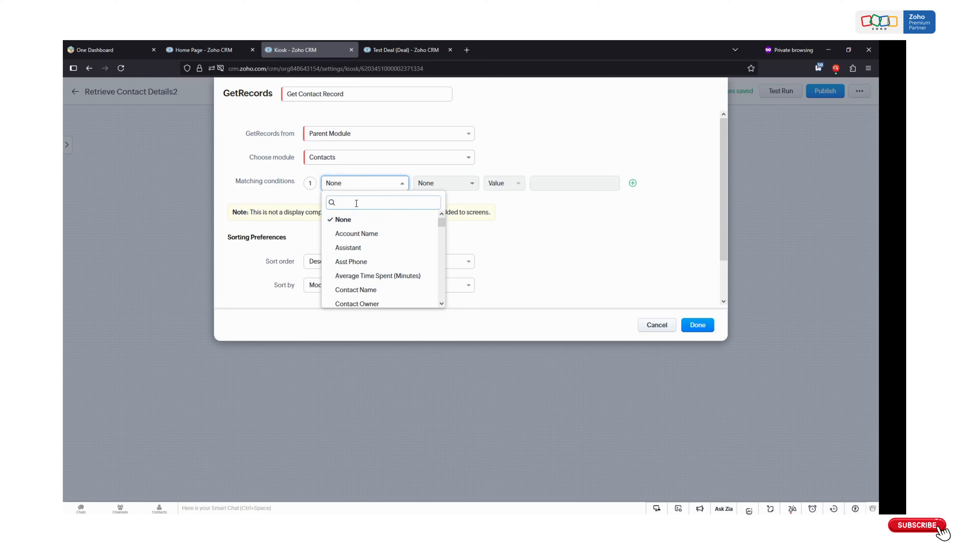
text(email)
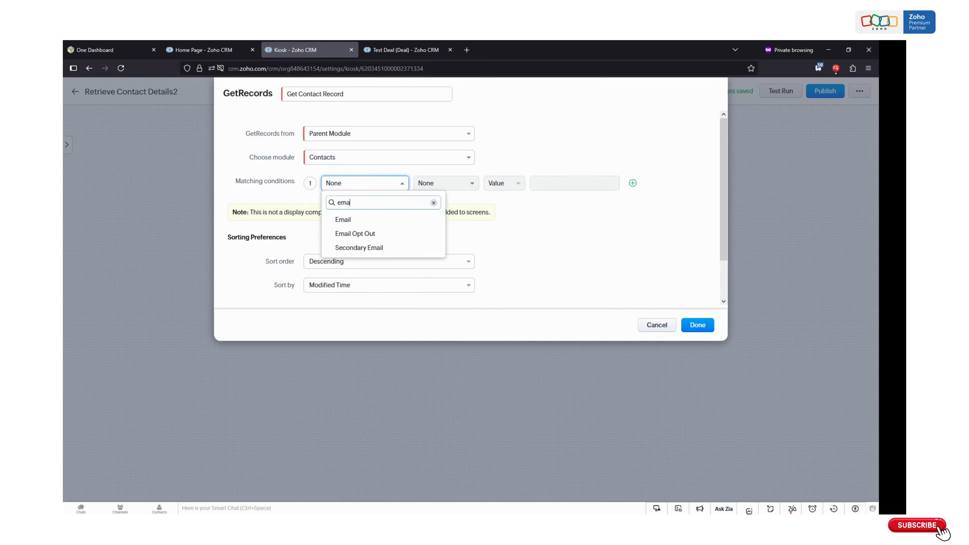
click(366, 221)
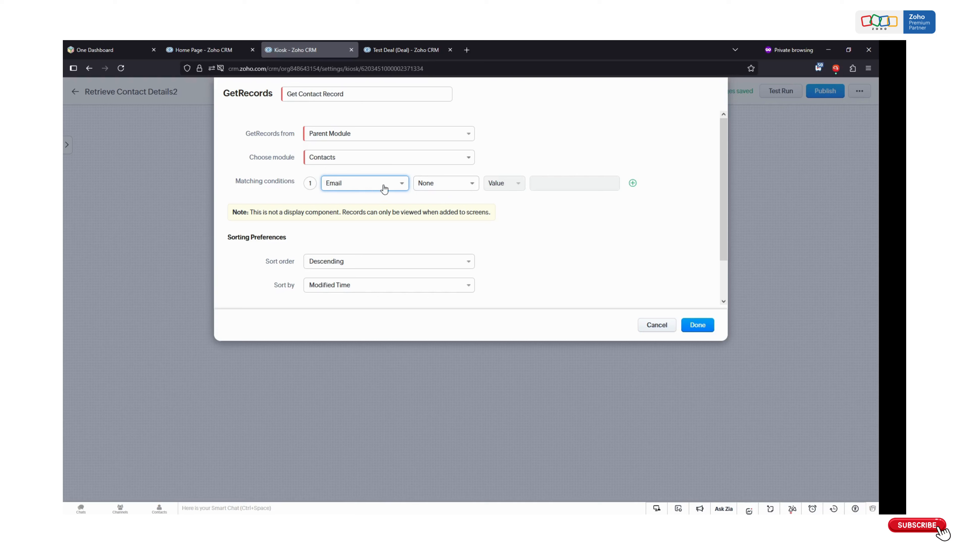
click(434, 183)
click(449, 215)
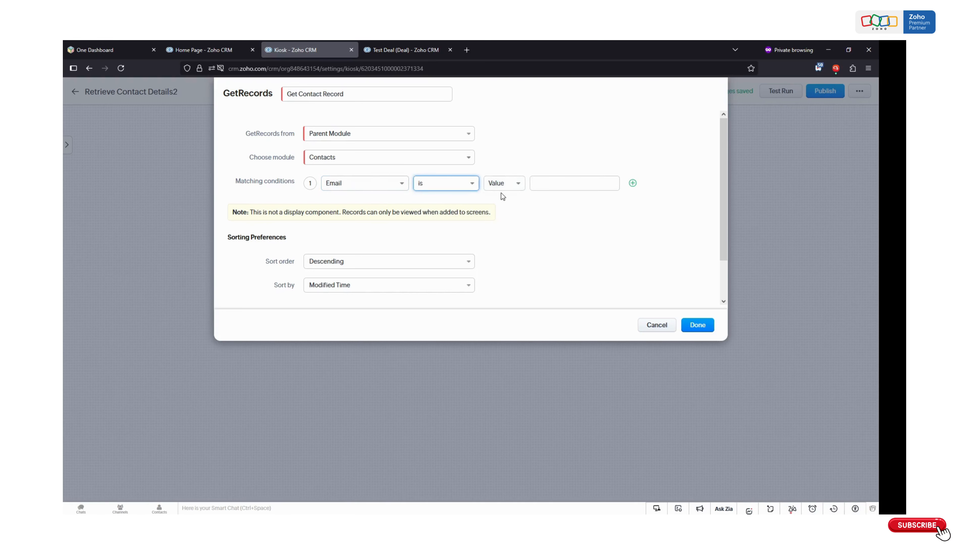
click(503, 184)
click(504, 215)
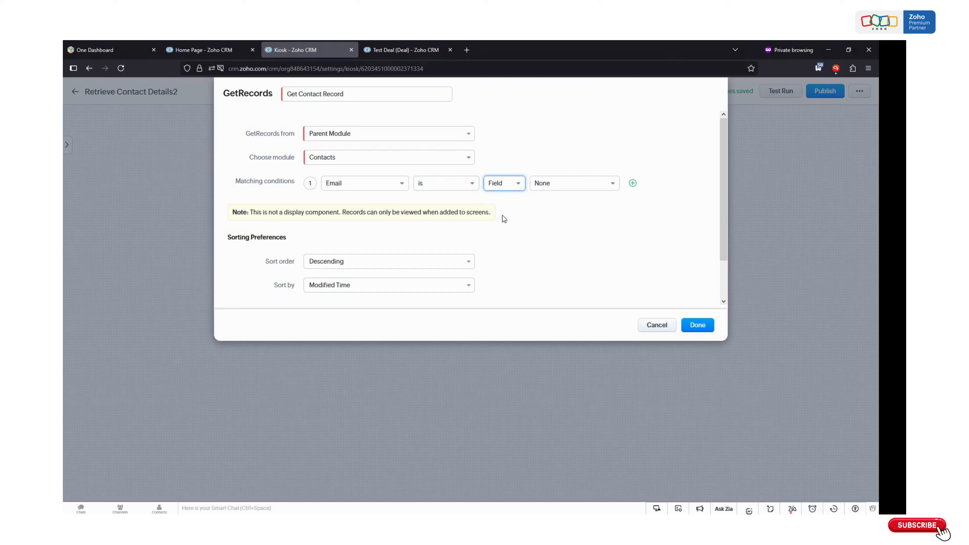
click(548, 185)
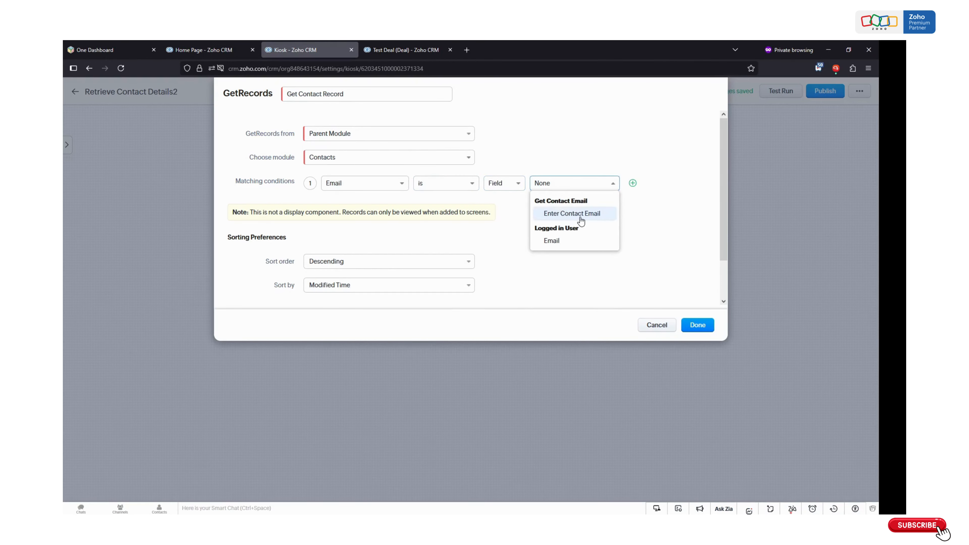
drag(592, 201, 538, 203)
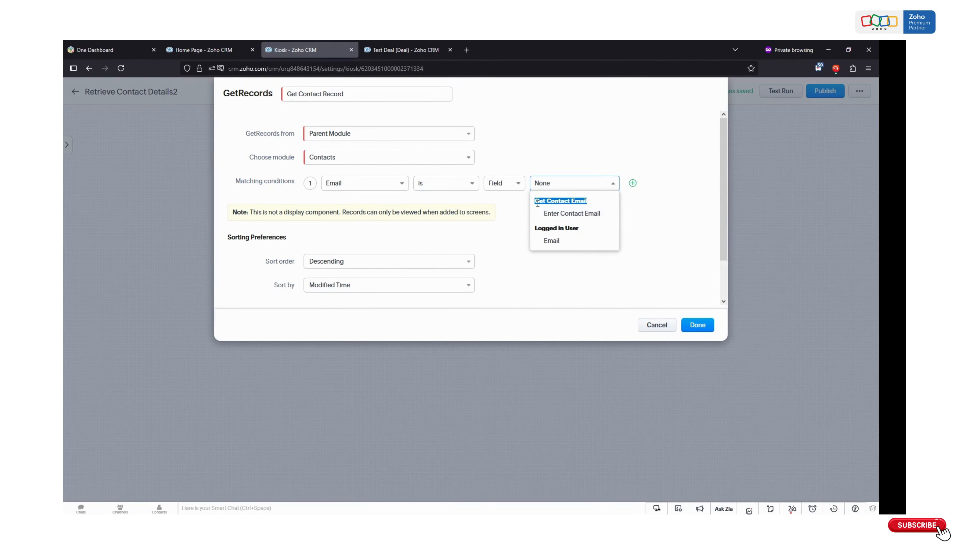
click(569, 213)
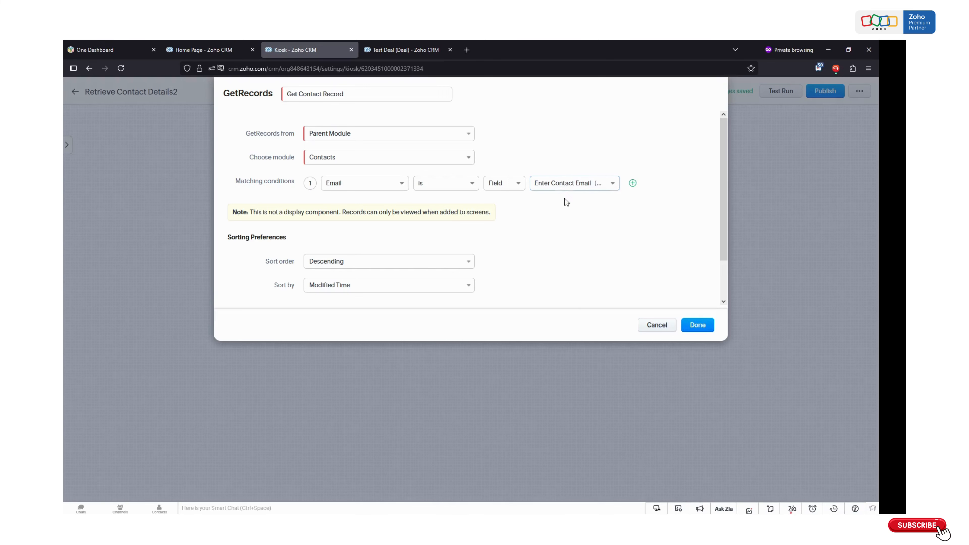
scroll(672, 277, down, 2)
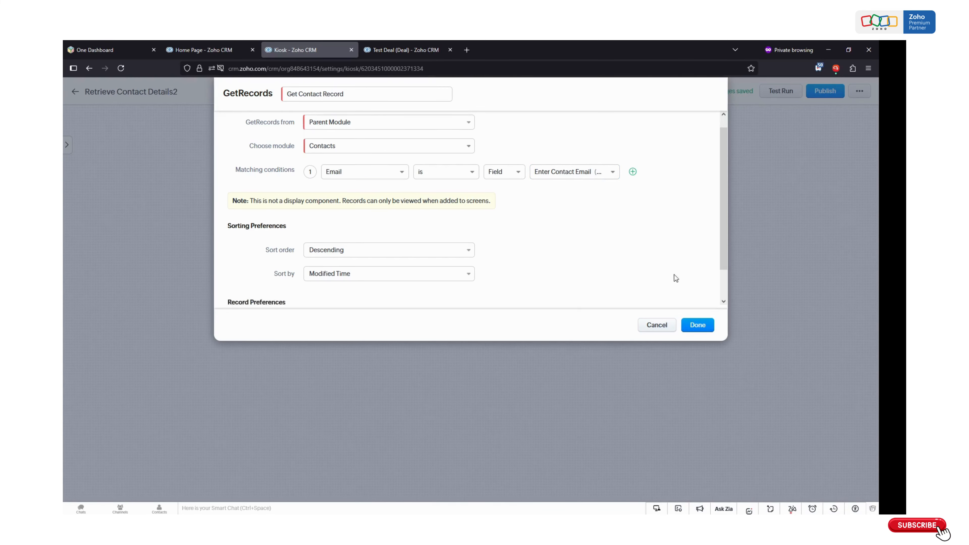
click(696, 324)
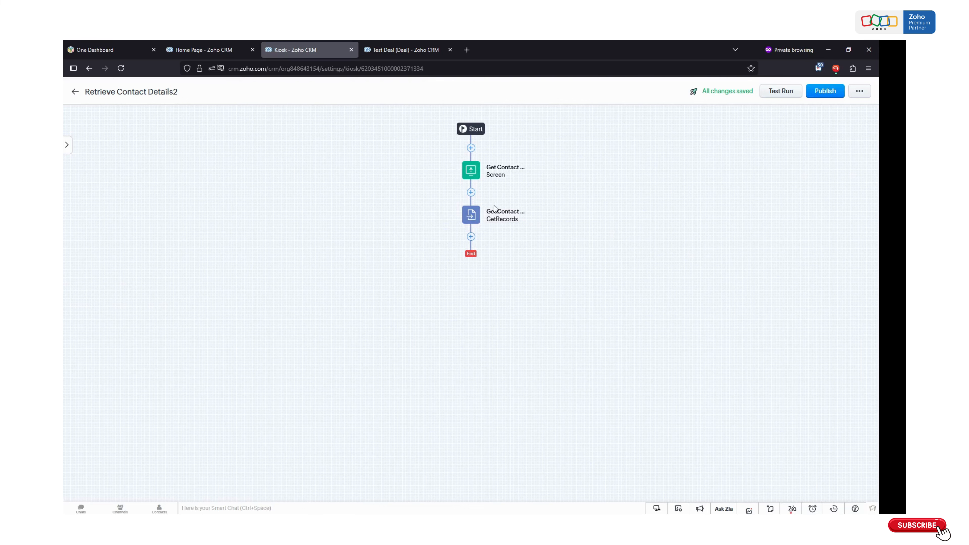
- Add a GetRecords element named Get Account after Get Contact Record, retrieving from the Accounts module
click(470, 237)
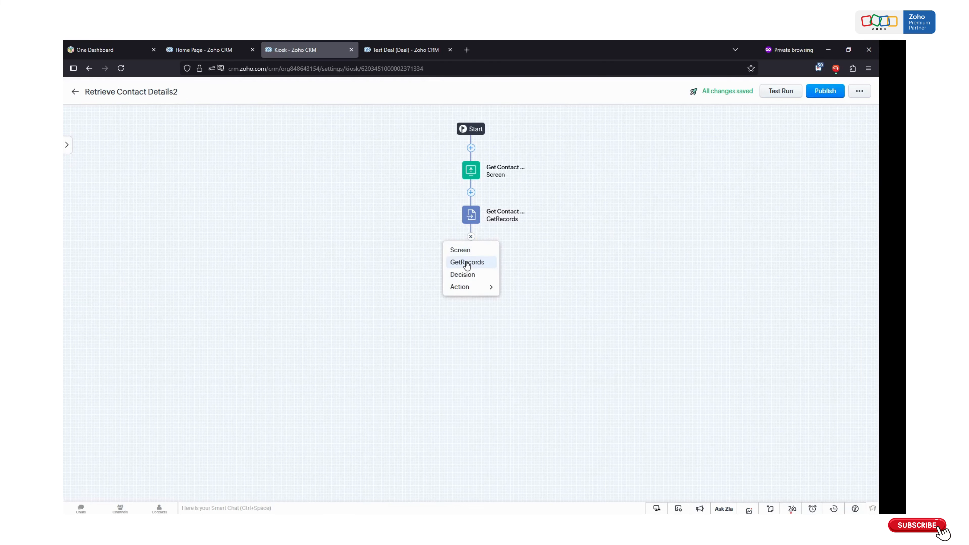
click(466, 262)
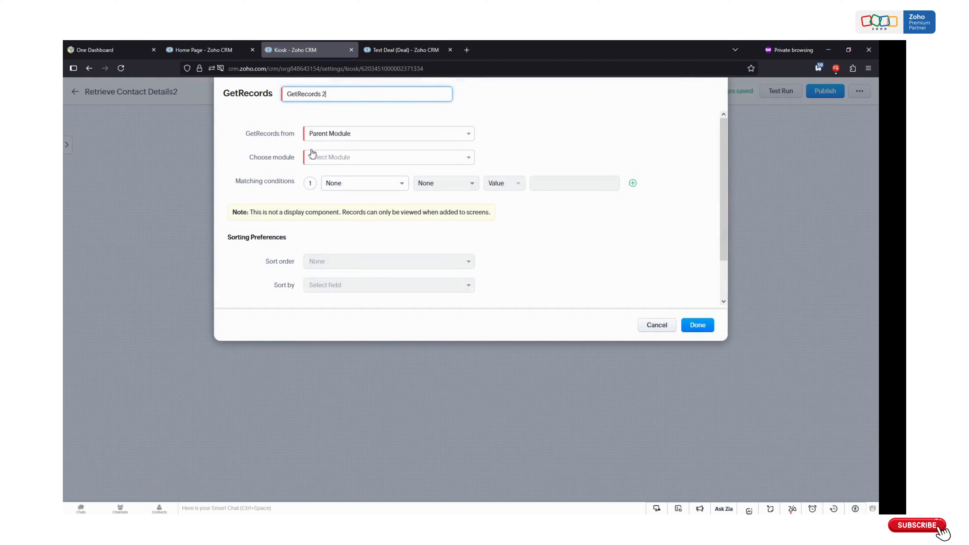
key(ctrl+a)
text(Get)
click(316, 157)
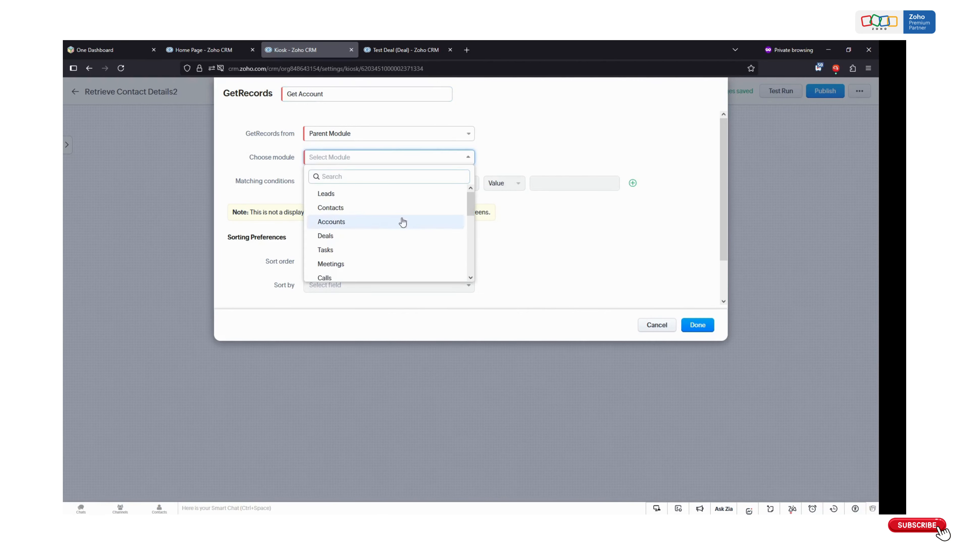
click(331, 221)
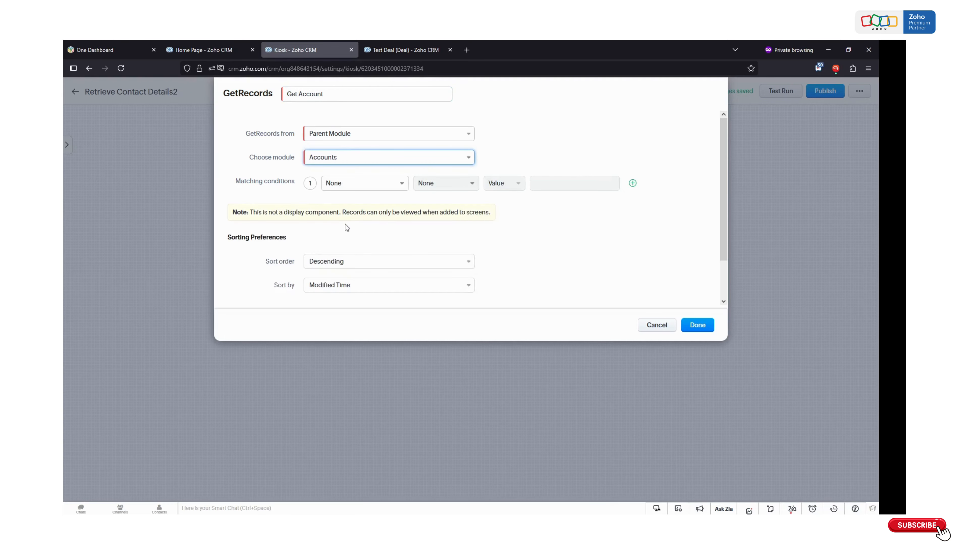
- Match accounts whose Account Name is the Account Name field of Get Contact Record, and save the element
click(351, 185)
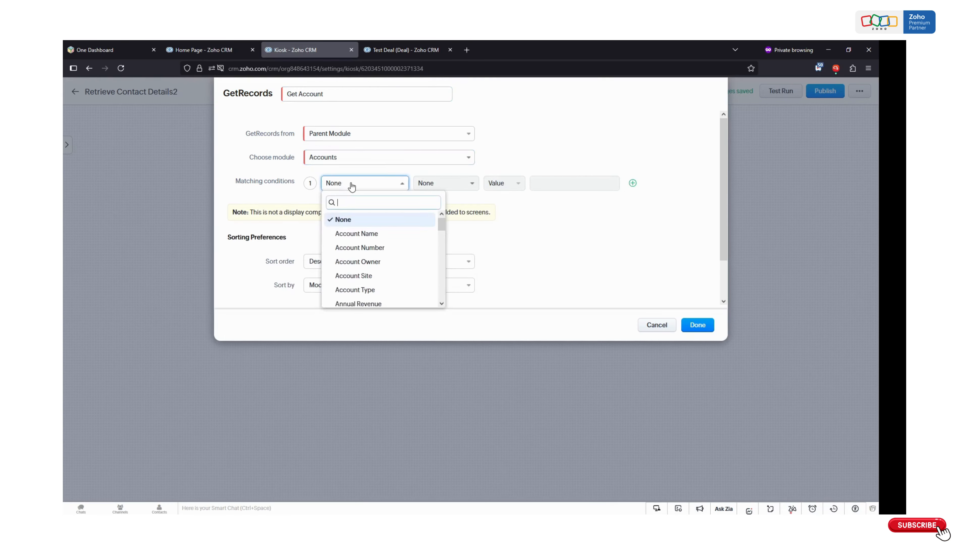
click(363, 233)
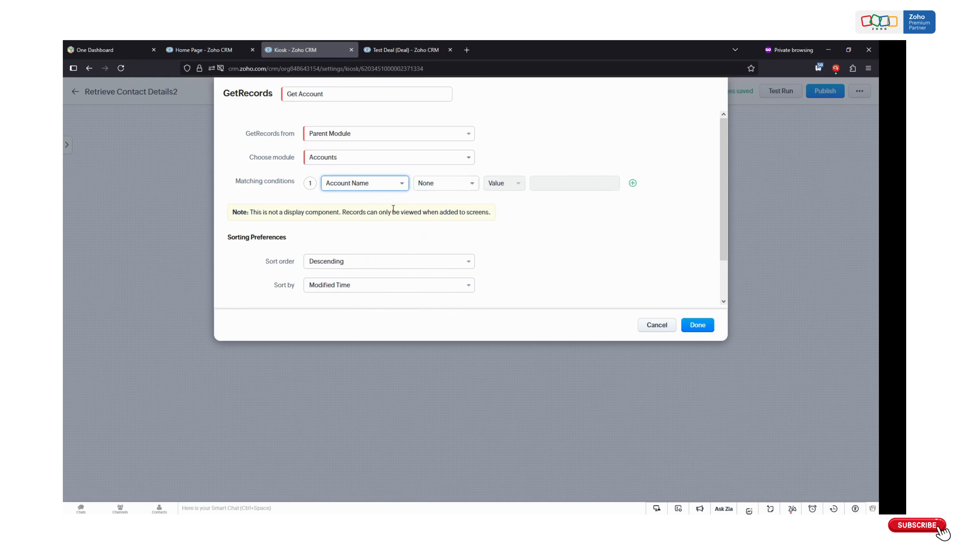
click(444, 183)
click(429, 214)
click(496, 186)
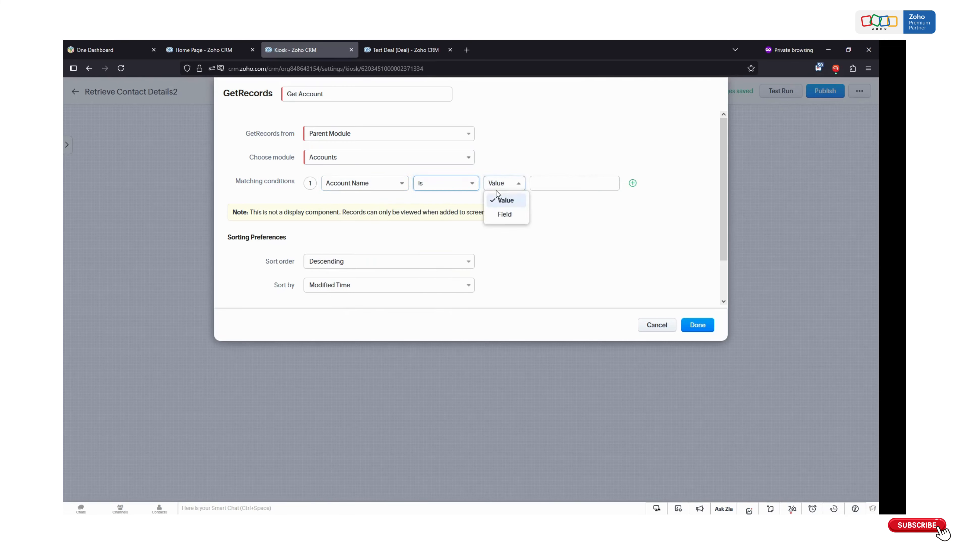
click(516, 214)
click(555, 186)
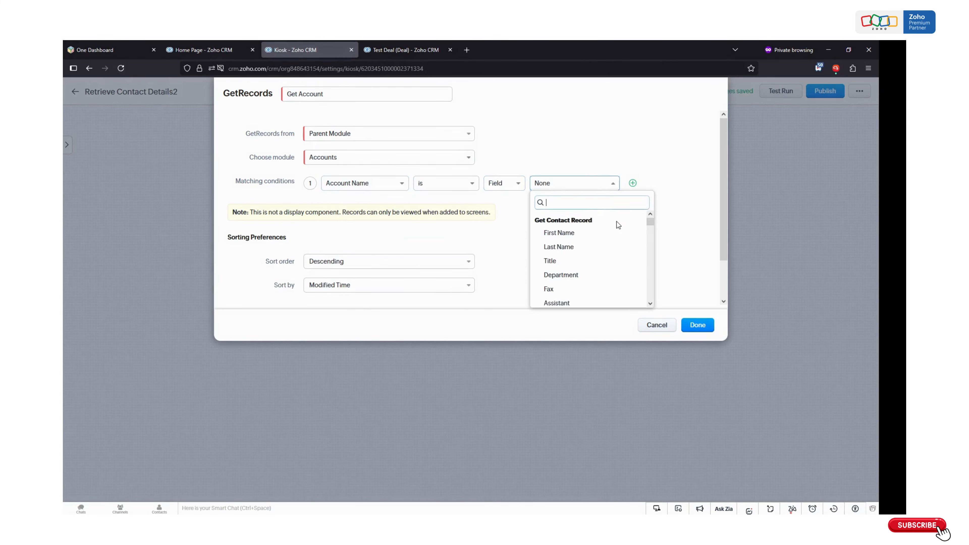
text(acc)
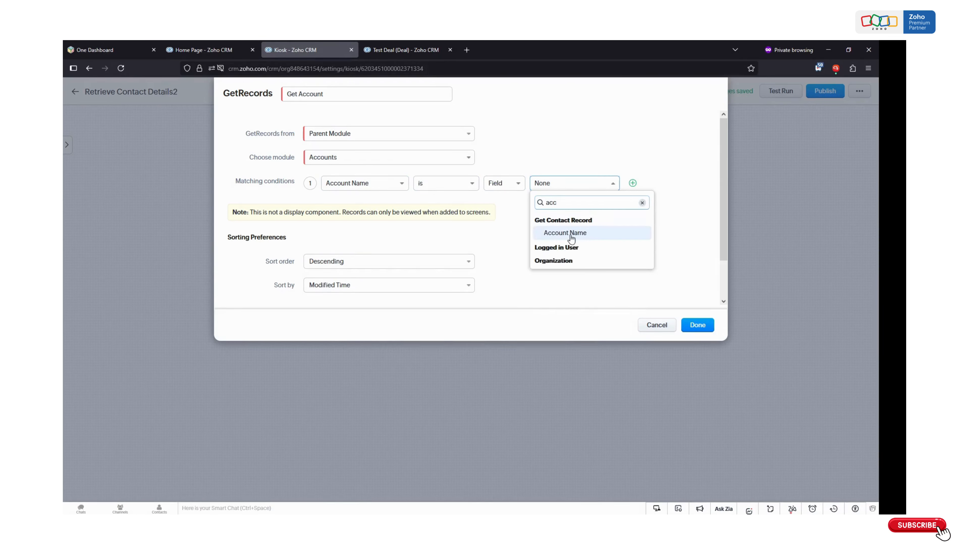
click(576, 236)
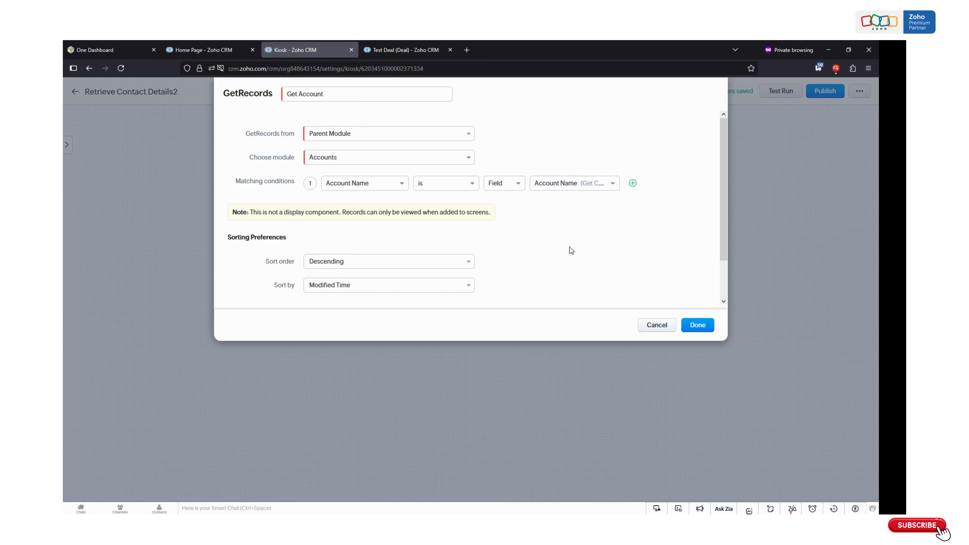
click(697, 325)
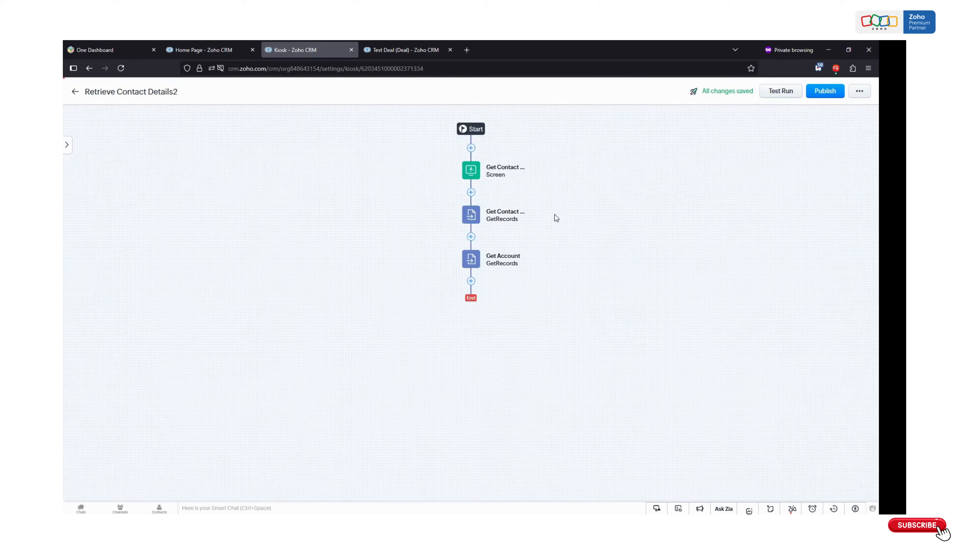
- Add a GetRecords element named Get Deal after Get Account, retrieving from the Deals module
click(471, 281)
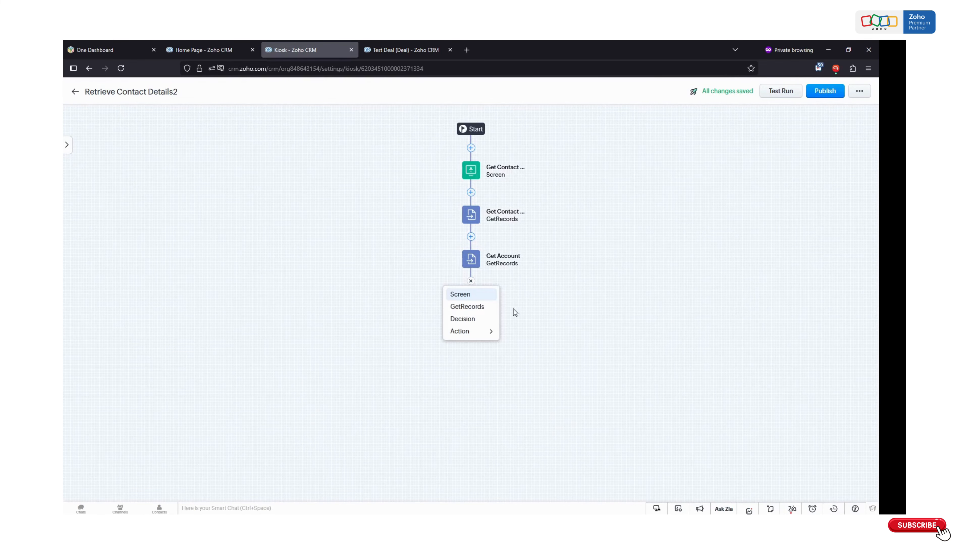
click(473, 309)
triple_click(347, 98)
text(Get Deal)
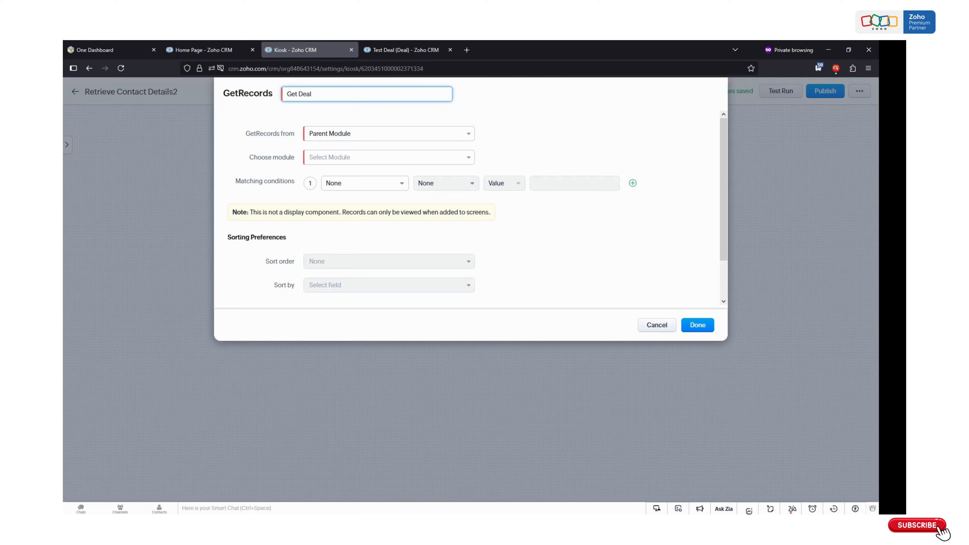
click(335, 157)
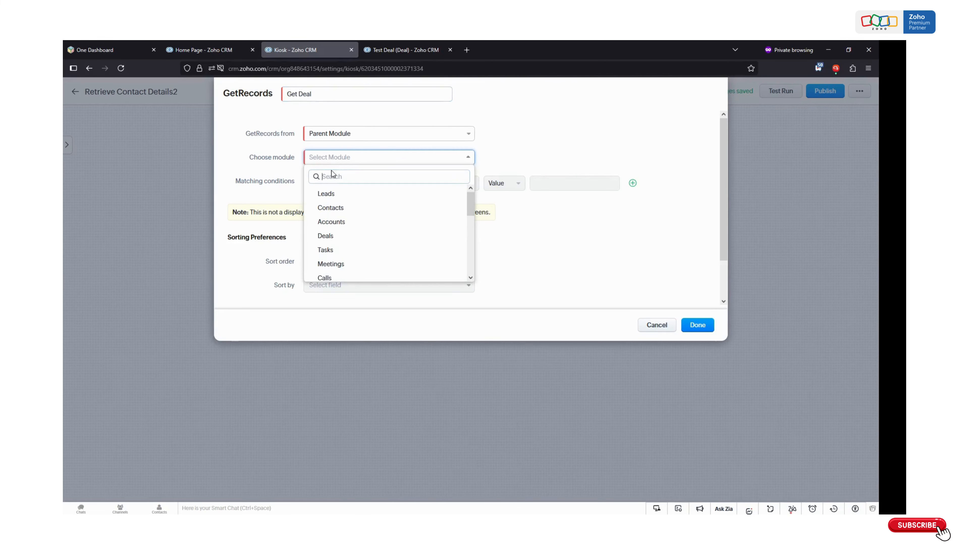
click(351, 244)
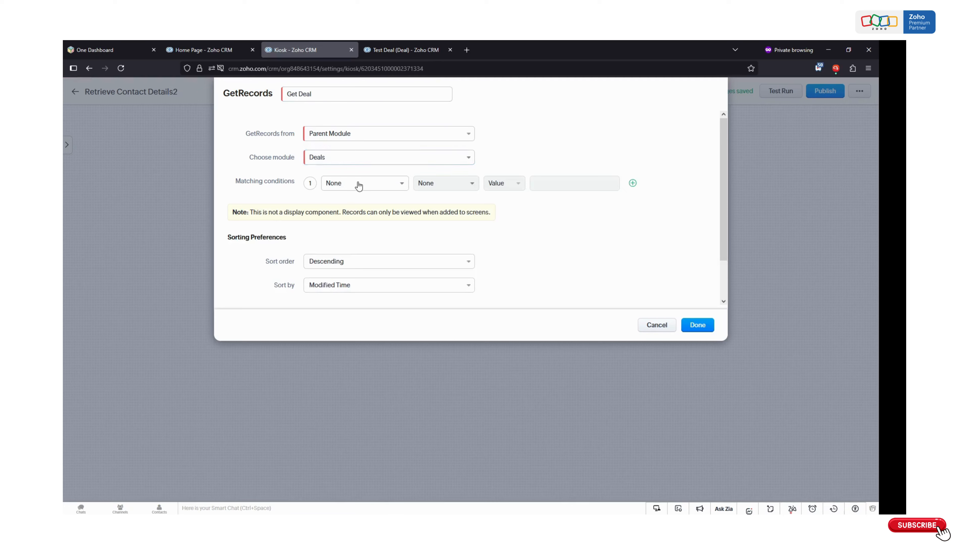
- Match deals whose Account Name is the Account Name field of Get Contact Record, and save the element
click(358, 184)
click(361, 234)
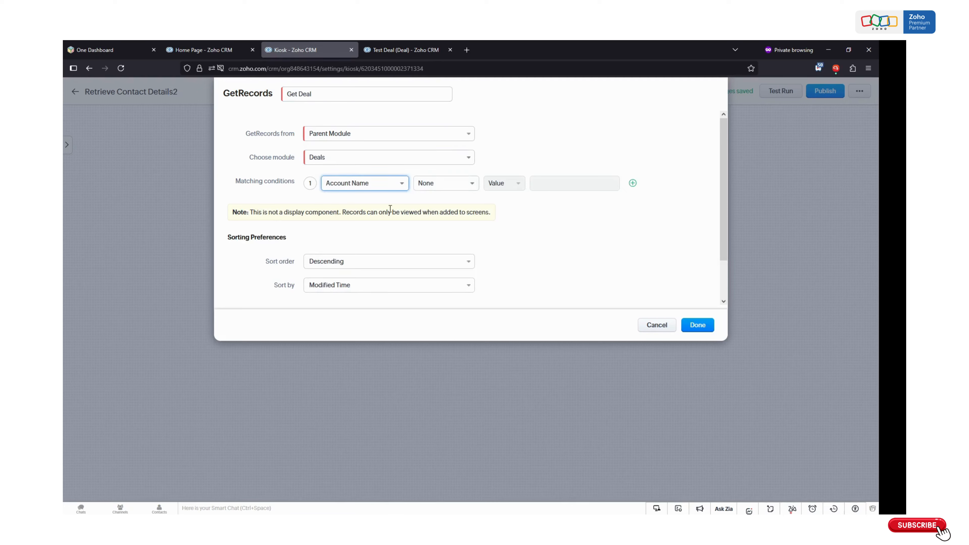
click(444, 184)
click(445, 184)
click(446, 187)
click(439, 214)
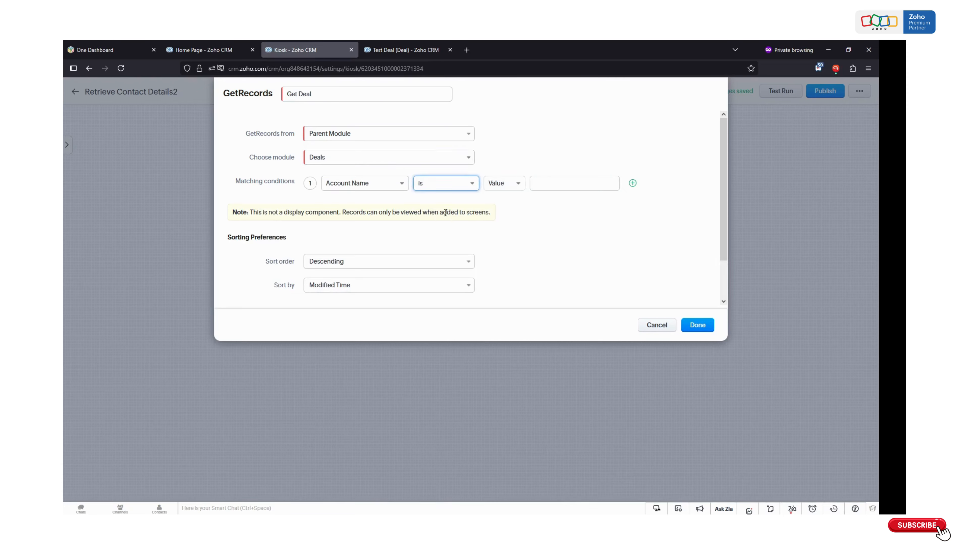
click(501, 186)
click(511, 215)
click(550, 193)
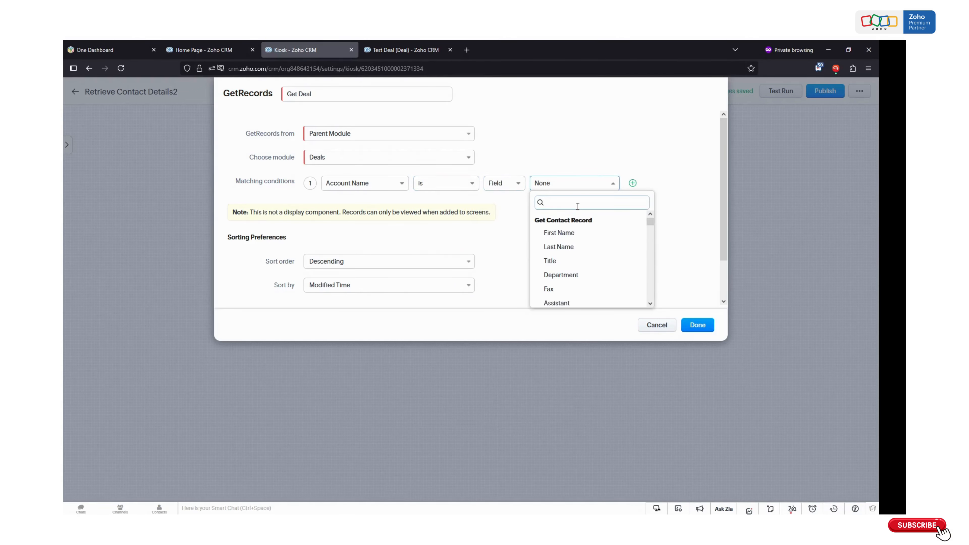
text(acc)
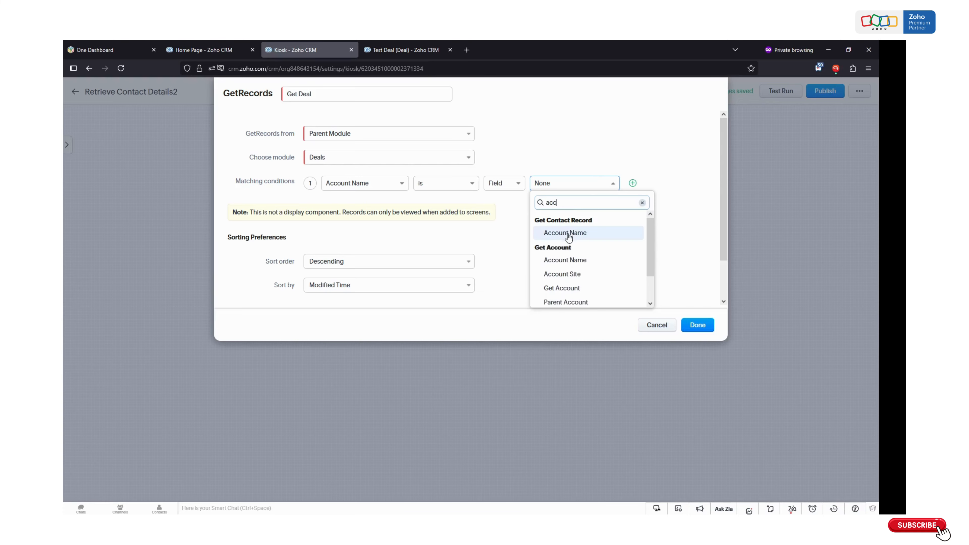
click(567, 234)
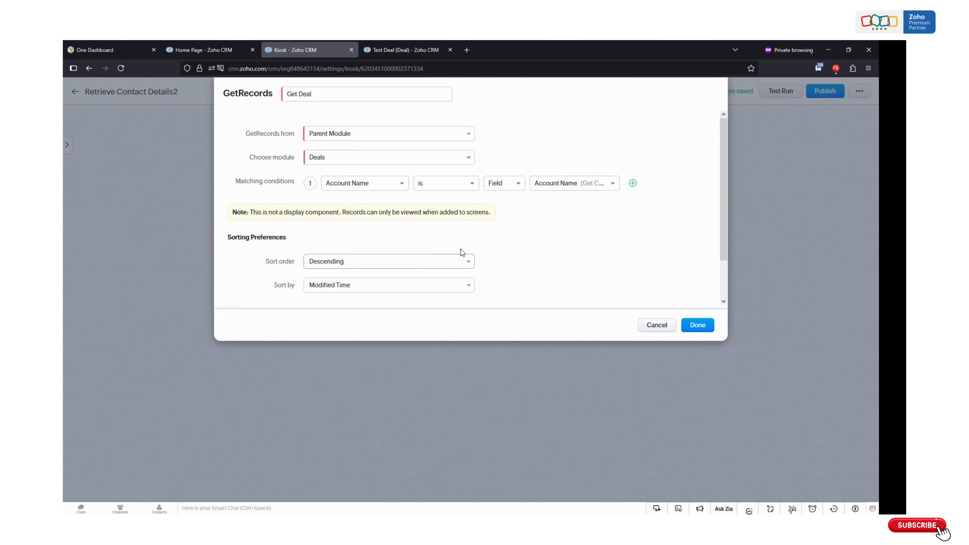
click(697, 326)
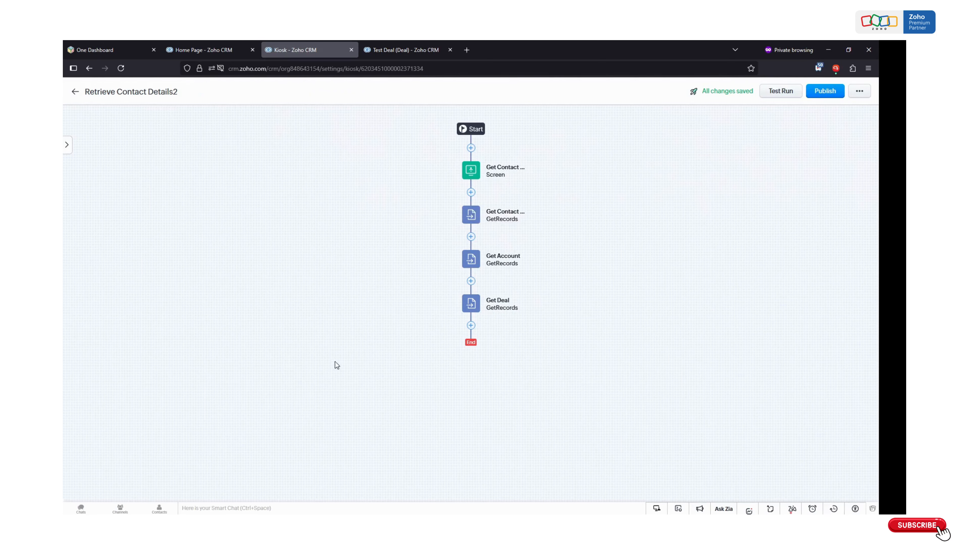
- Add a Screen element named Contact Information after Get Deal
click(472, 329)
click(462, 340)
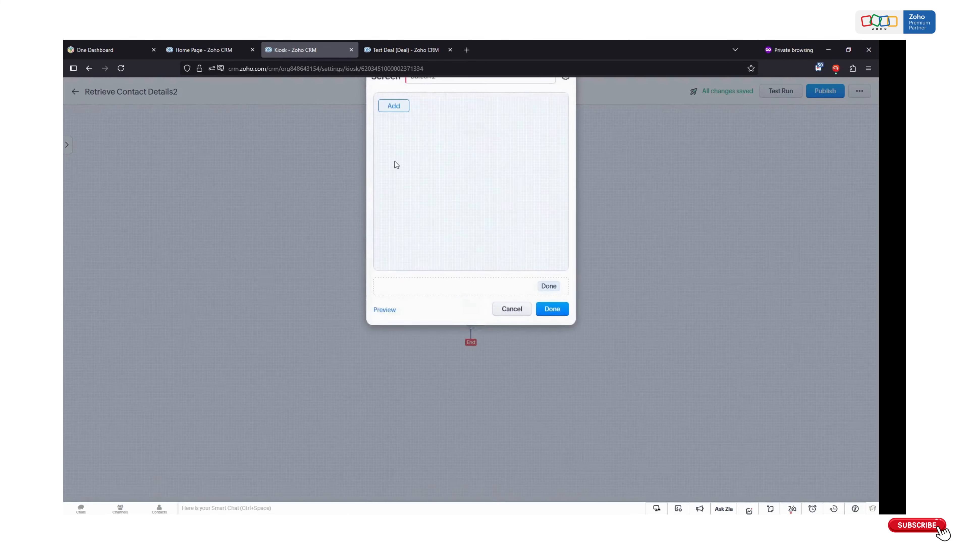
double_click(431, 93)
text(Contact Information)
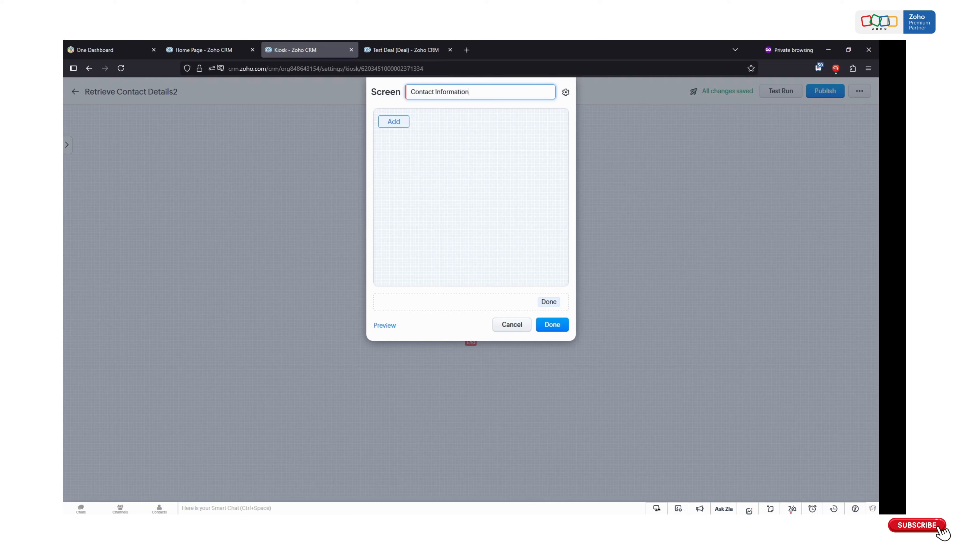
- Add a GetRecords display element to the Contact Information screen, using Get Contact Record
click(392, 121)
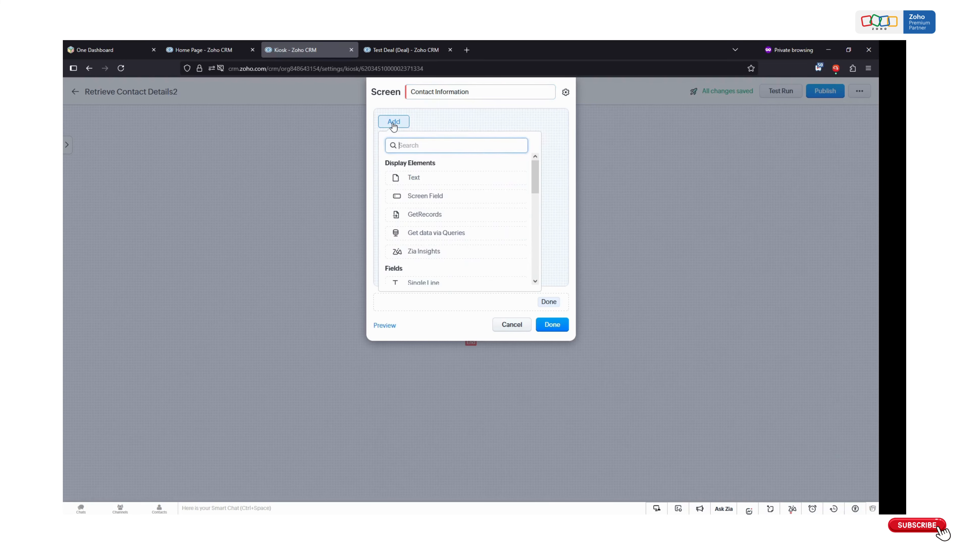
click(406, 123)
click(405, 124)
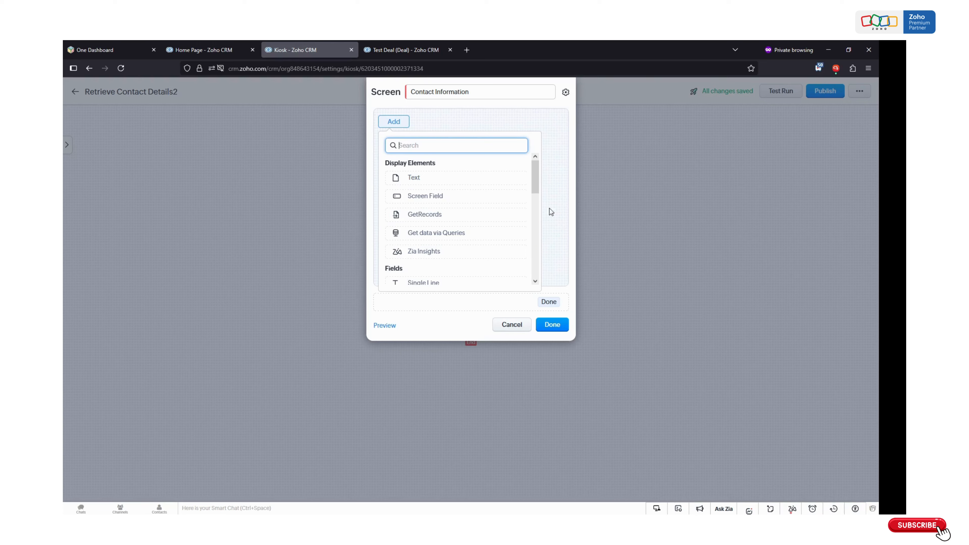
click(397, 216)
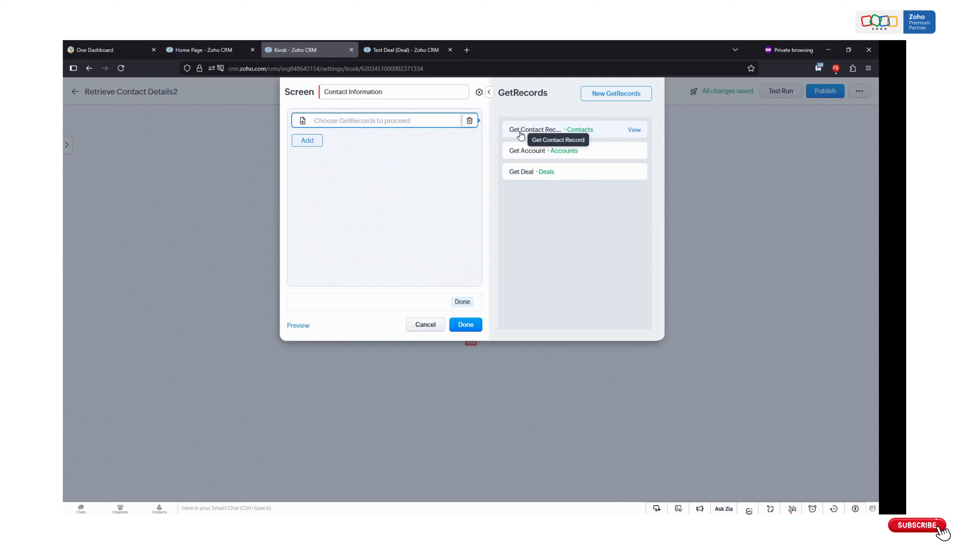
click(542, 131)
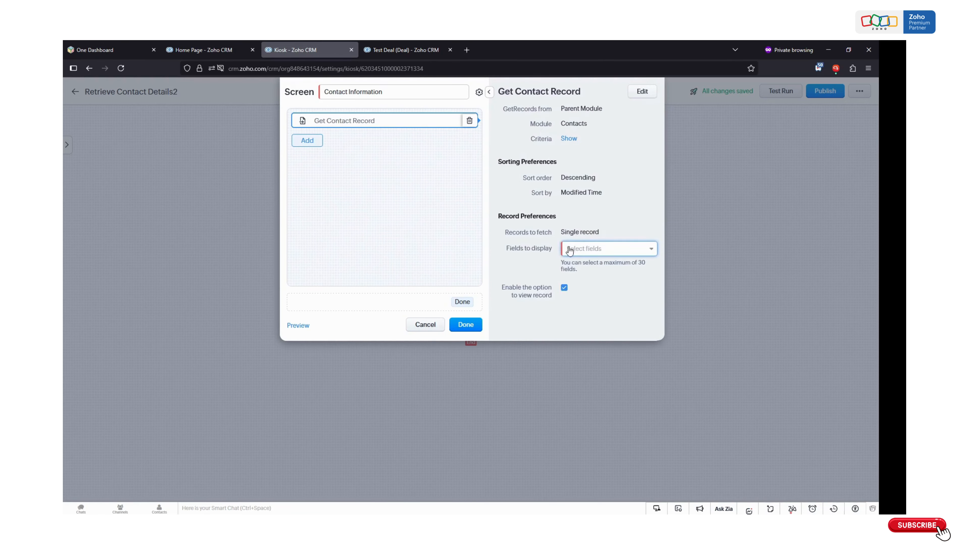
- Set Get Contact Record to display the First Name, Last Name, Phone and Contact Type fields
click(609, 253)
mouse_move(683, 287)
mouse_down()
mouse_move(686, 305)
mouse_move(684, 284)
mouse_up()
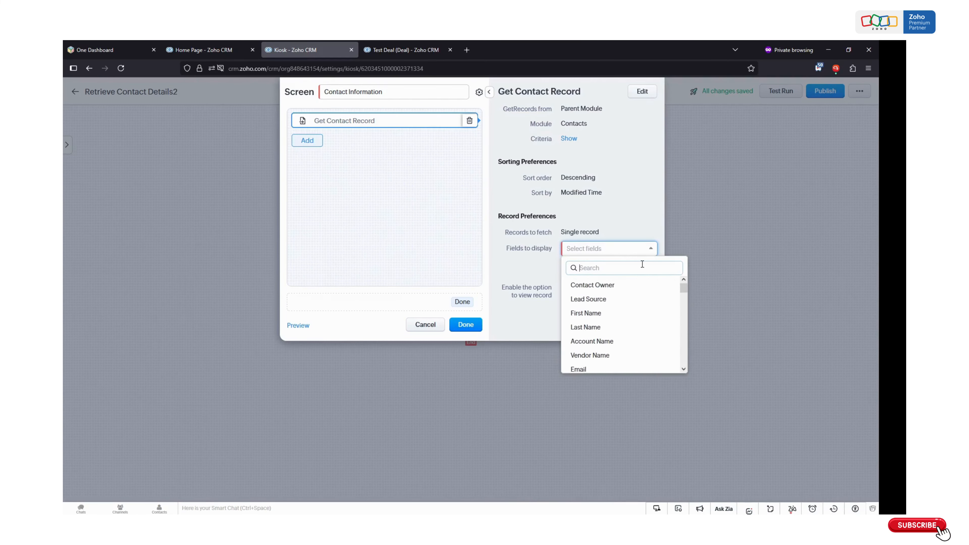
click(607, 314)
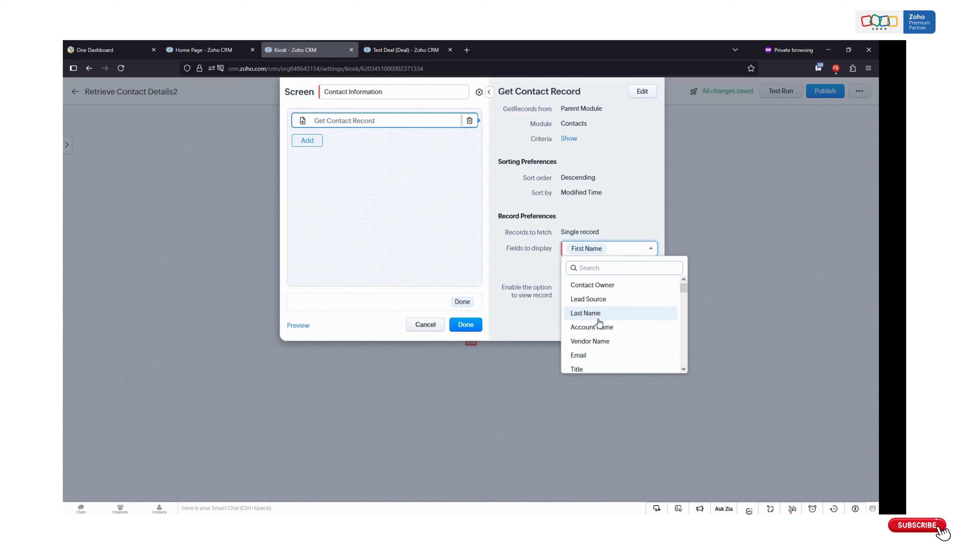
click(605, 318)
scroll(644, 355, down, 2)
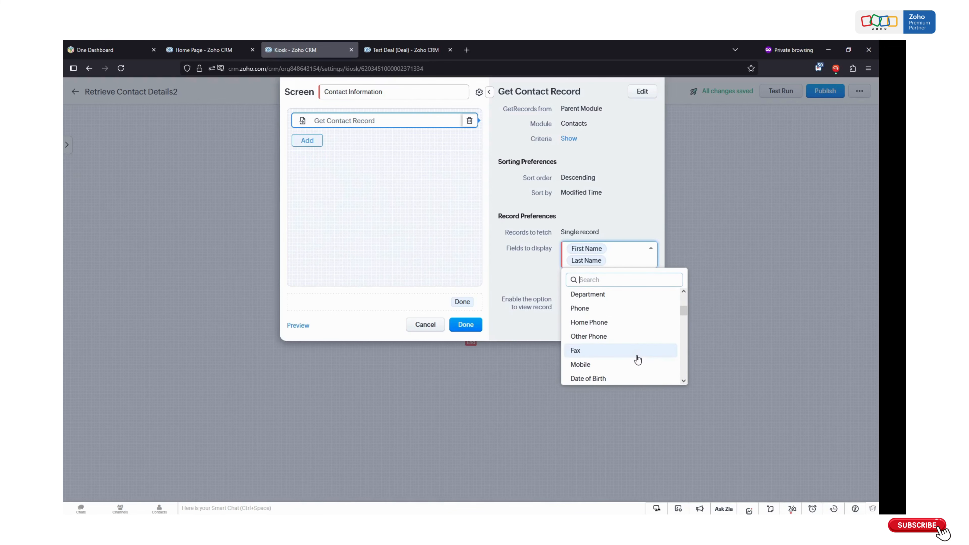
click(612, 316)
scroll(645, 358, down, 2)
scroll(645, 343, down, 3)
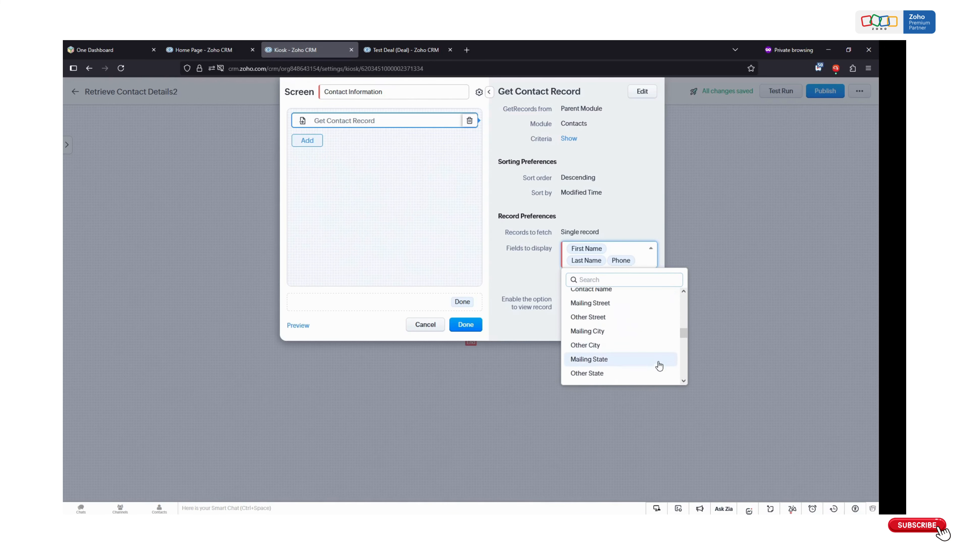
scroll(629, 349, down, 8)
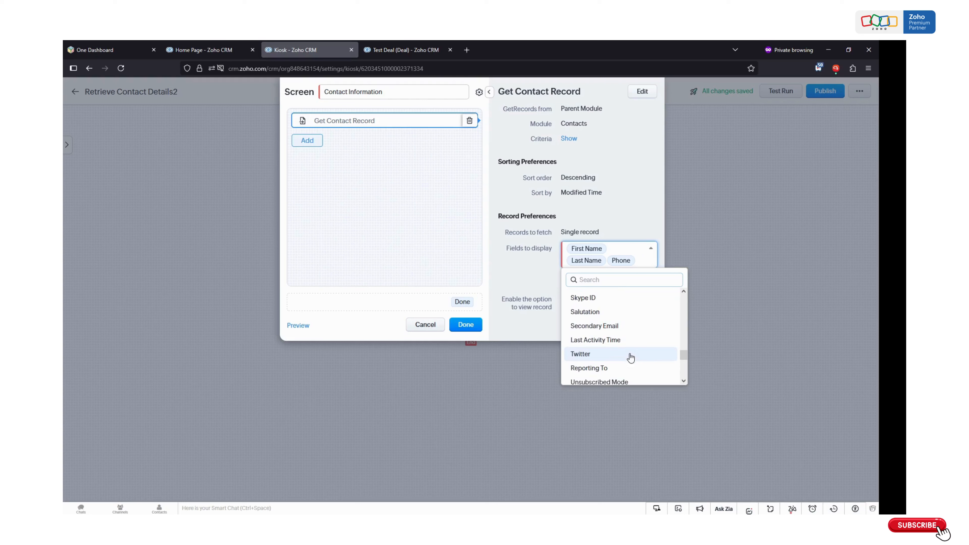
scroll(632, 356, down, 4)
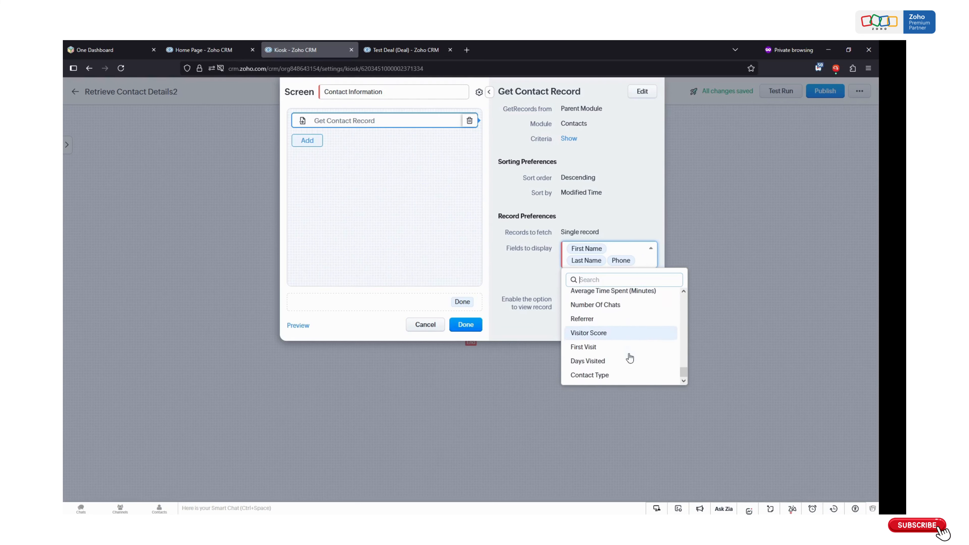
click(610, 374)
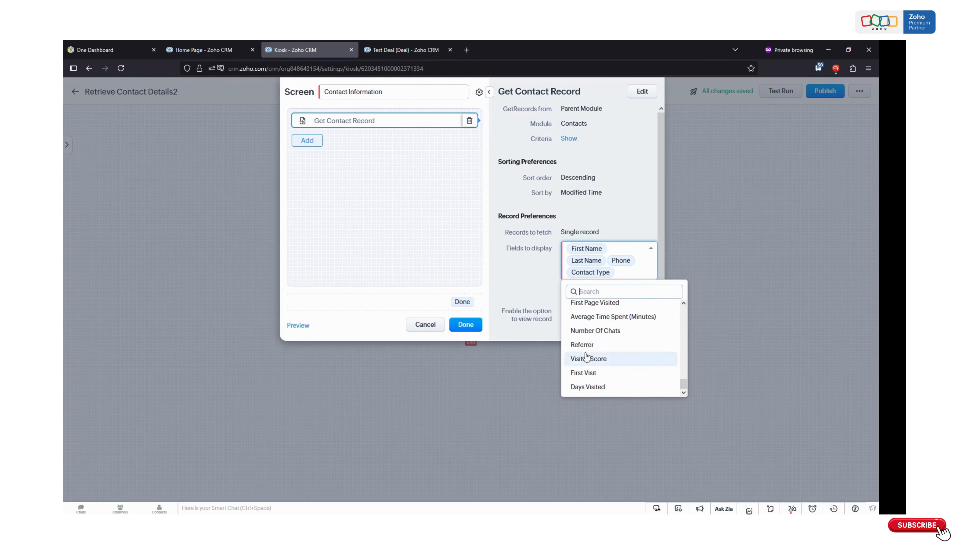
click(471, 245)
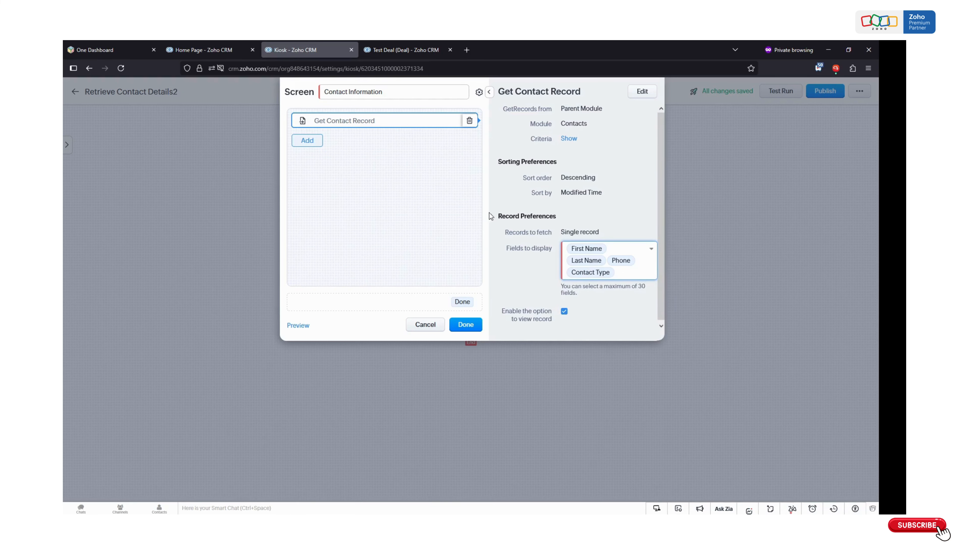
- Add Get Account to the screen as a GetRecords element displaying Account Number, Account Type and Membership
click(311, 142)
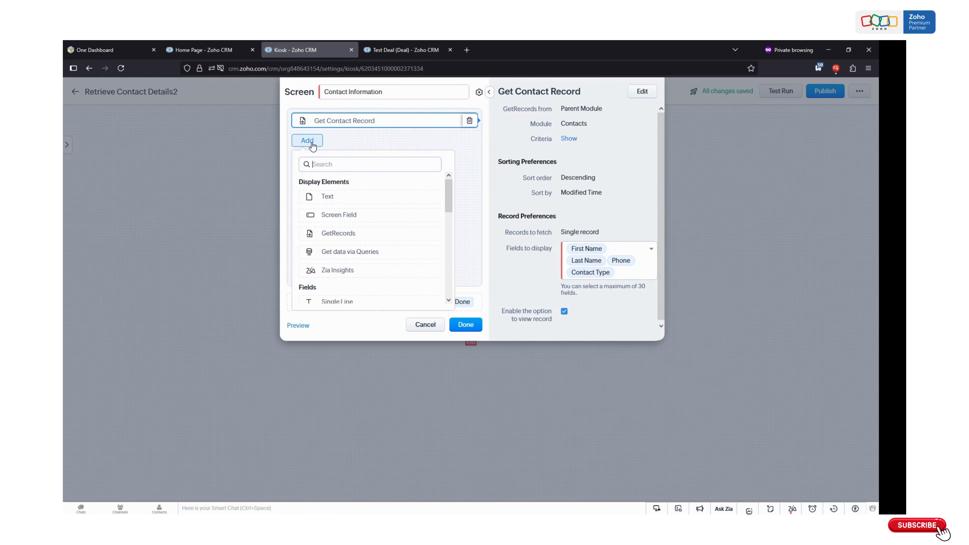
click(328, 233)
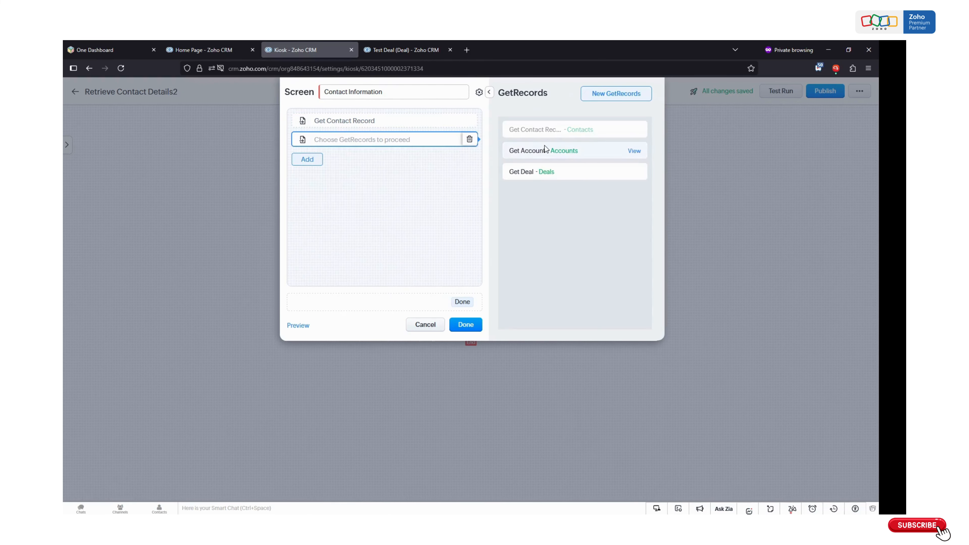
click(531, 155)
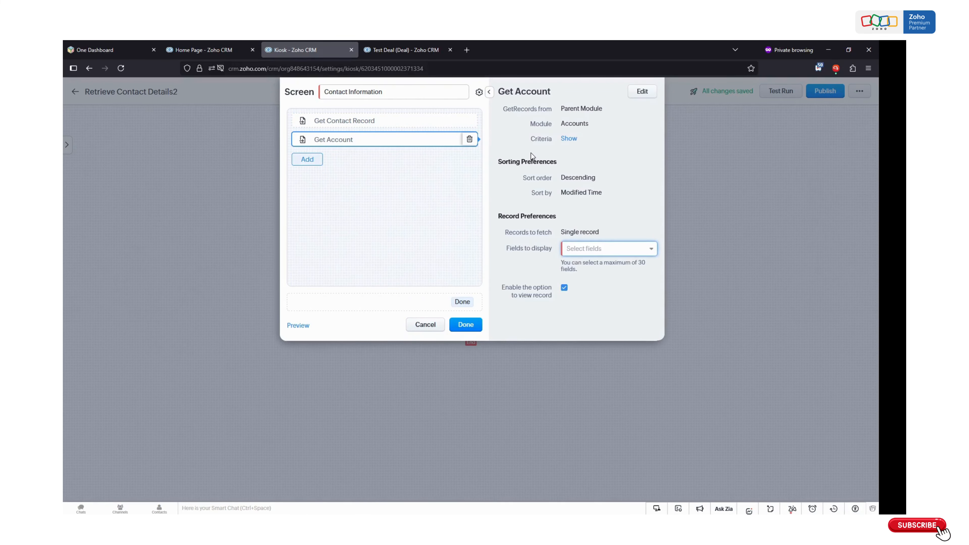
click(618, 252)
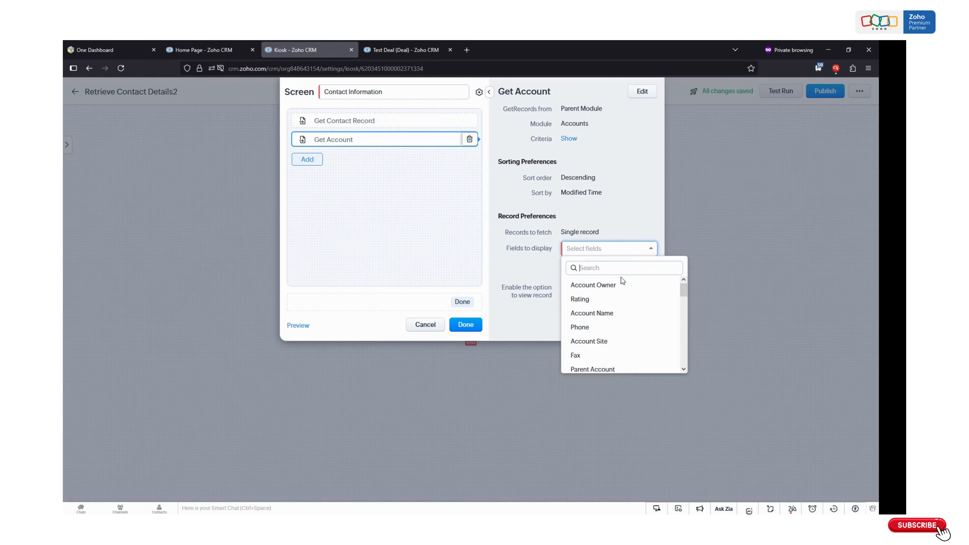
scroll(649, 351, down, 2)
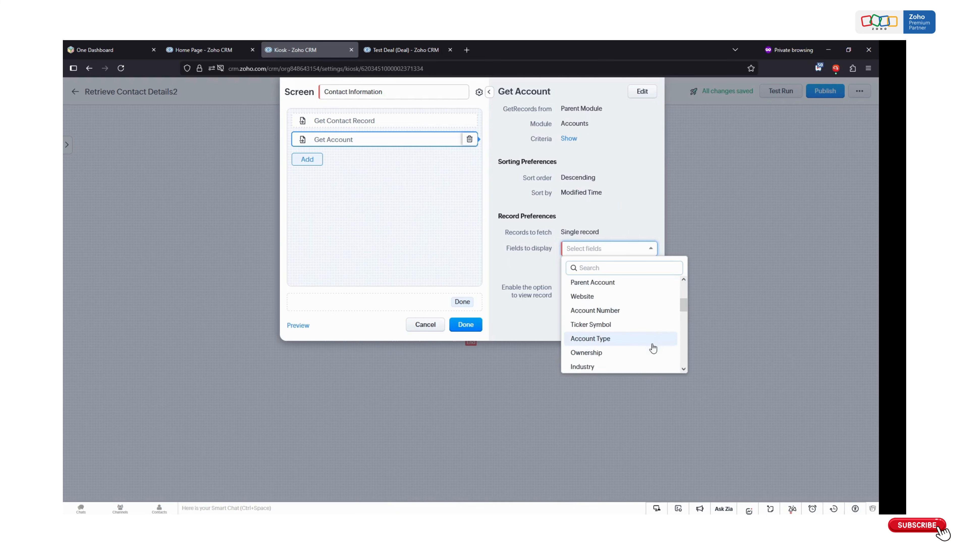
click(631, 311)
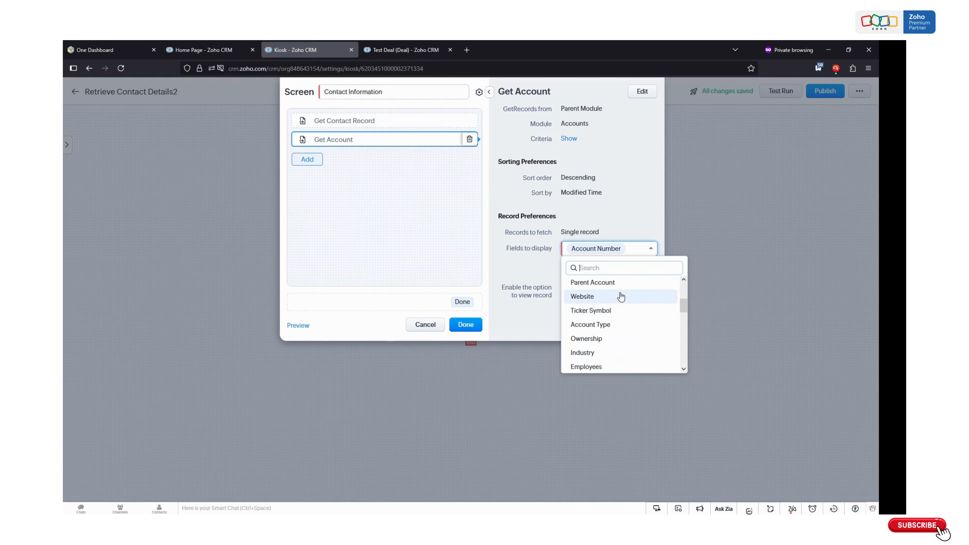
click(631, 325)
scroll(635, 355, down, 3)
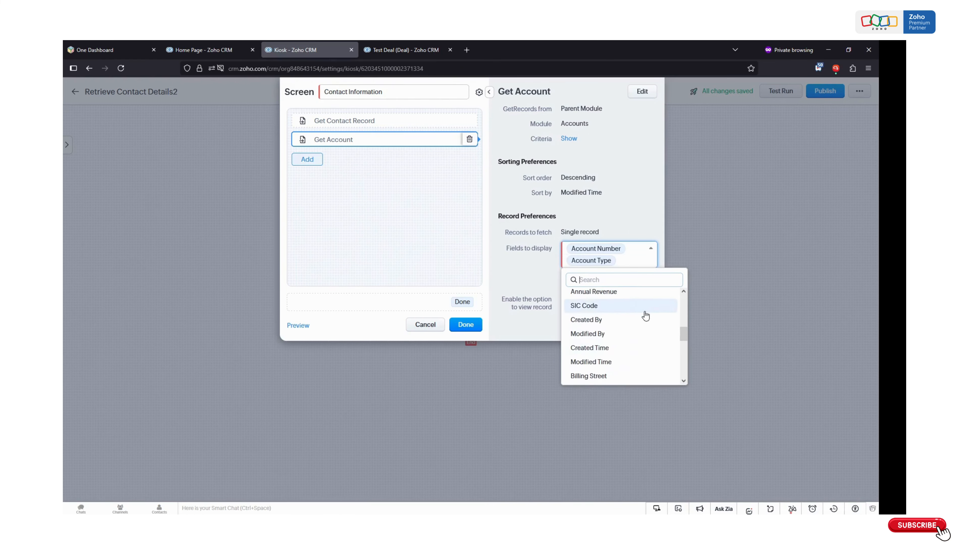
scroll(642, 328, down, 5)
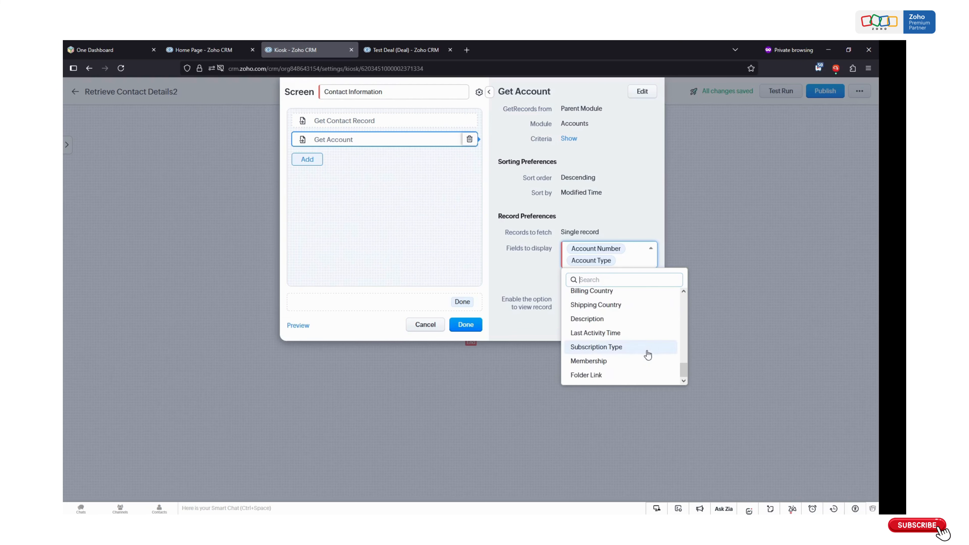
click(614, 362)
click(463, 232)
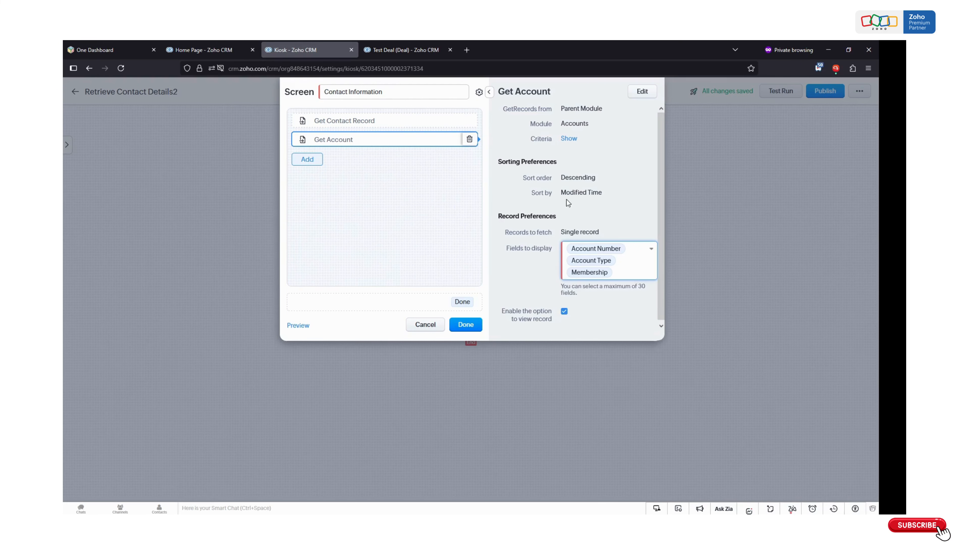
- Add Get Deal to the screen as a GetRecords element displaying Deal Name, Closing Date, Stage and Type
click(307, 159)
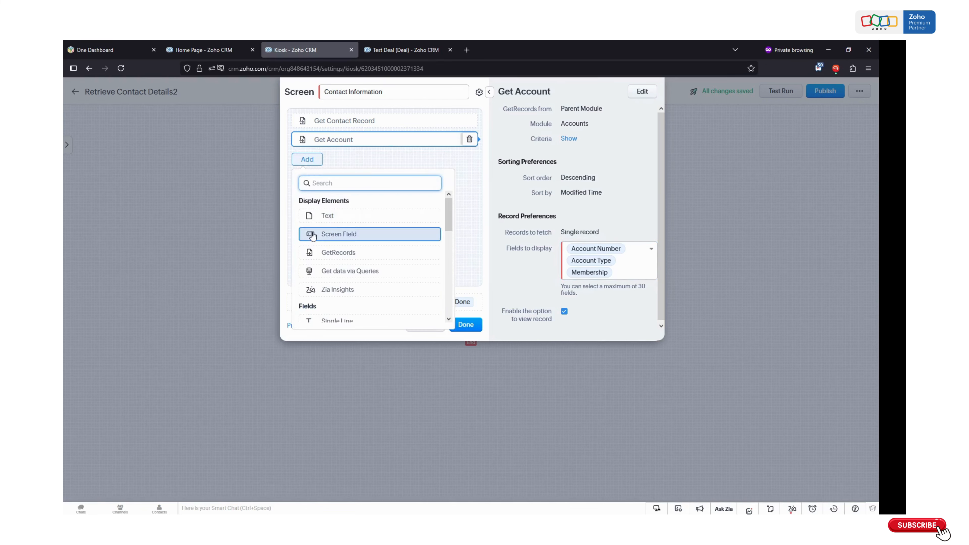
click(313, 253)
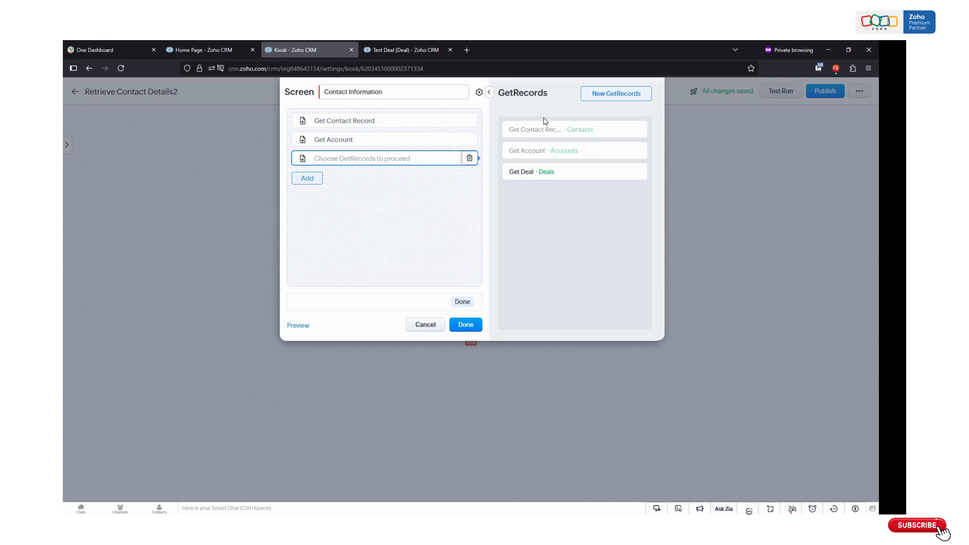
click(528, 173)
click(597, 248)
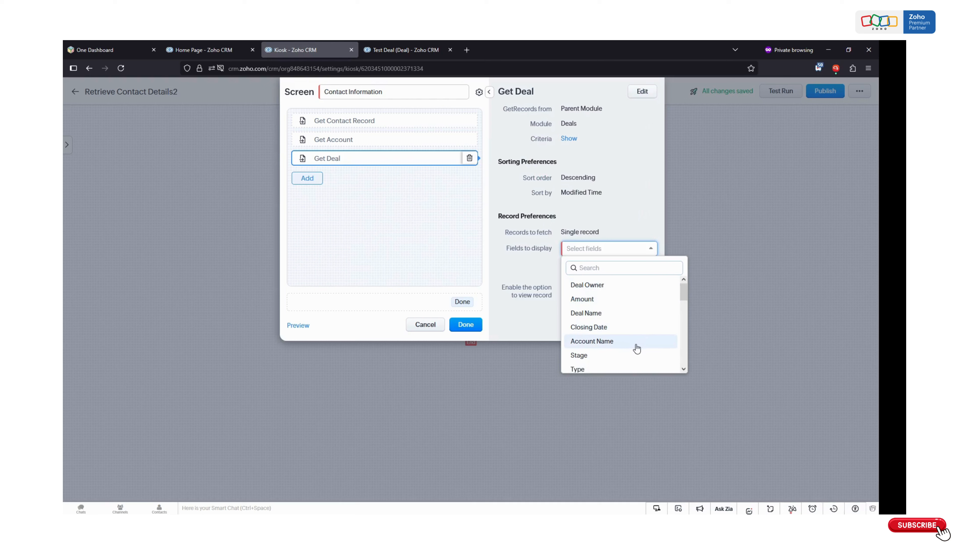
click(606, 312)
click(604, 317)
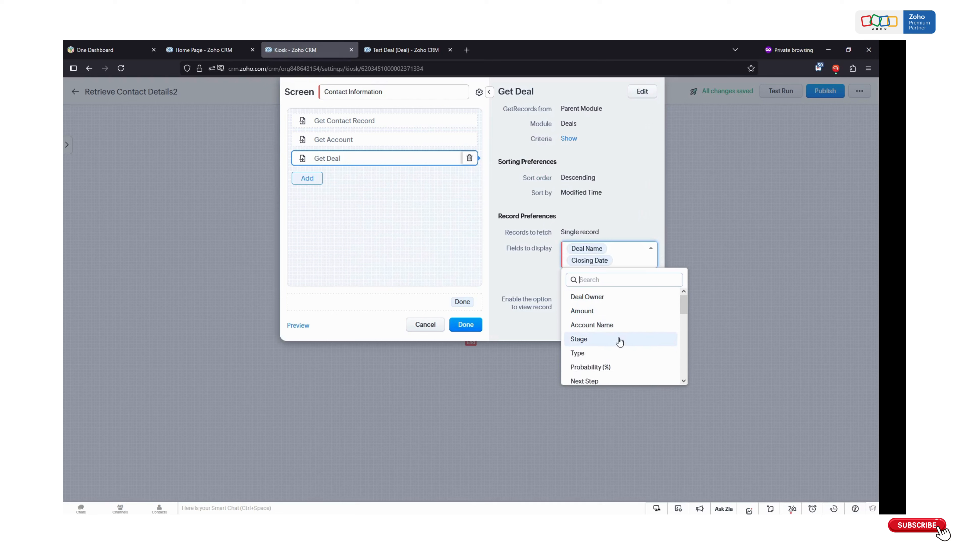
click(621, 345)
click(590, 343)
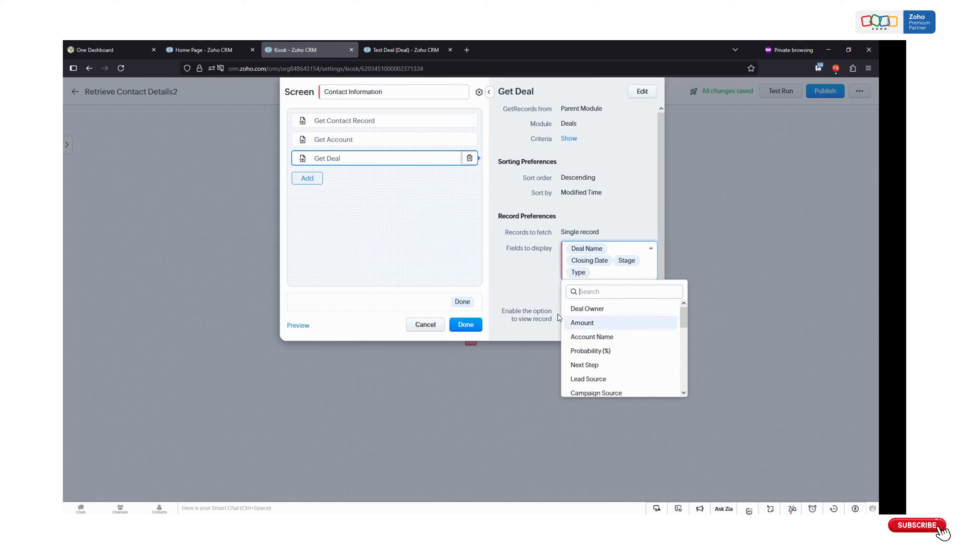
click(507, 280)
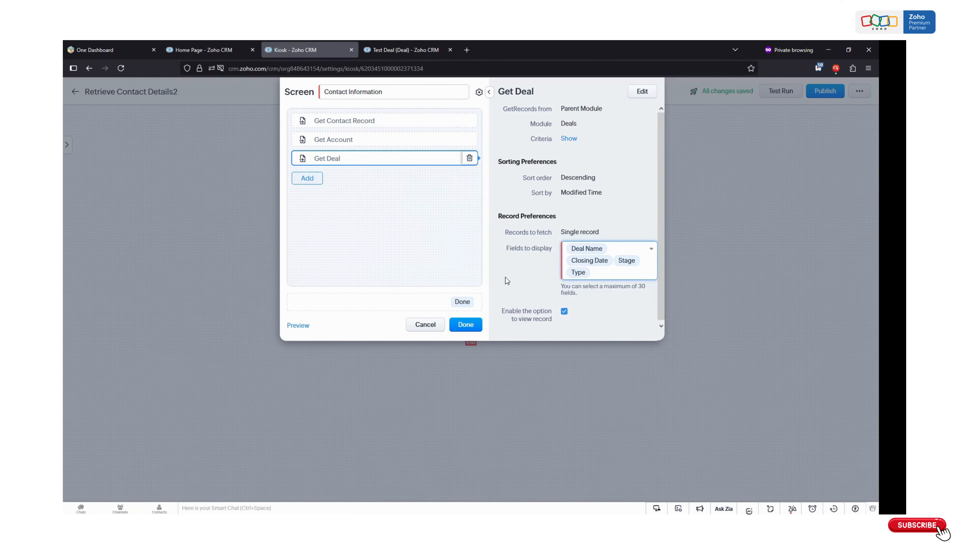
- Save the Contact Information screen and check the existing Retrieve Contact Details kiosk on the CRM home page
click(473, 326)
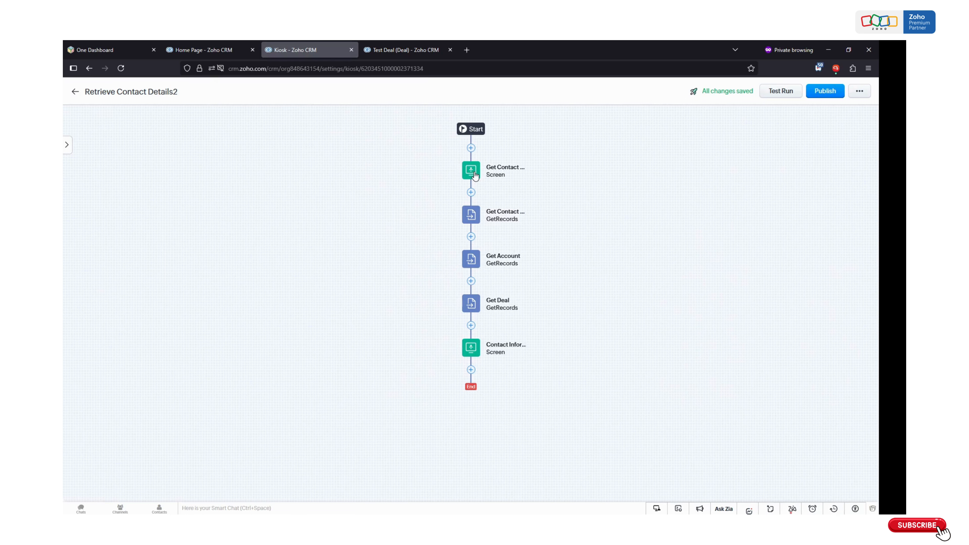
click(199, 49)
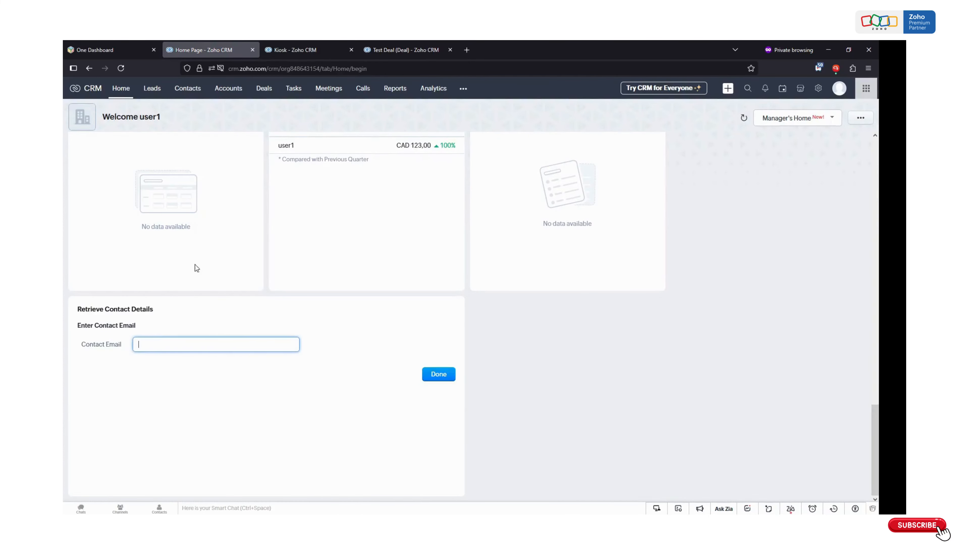
click(295, 51)
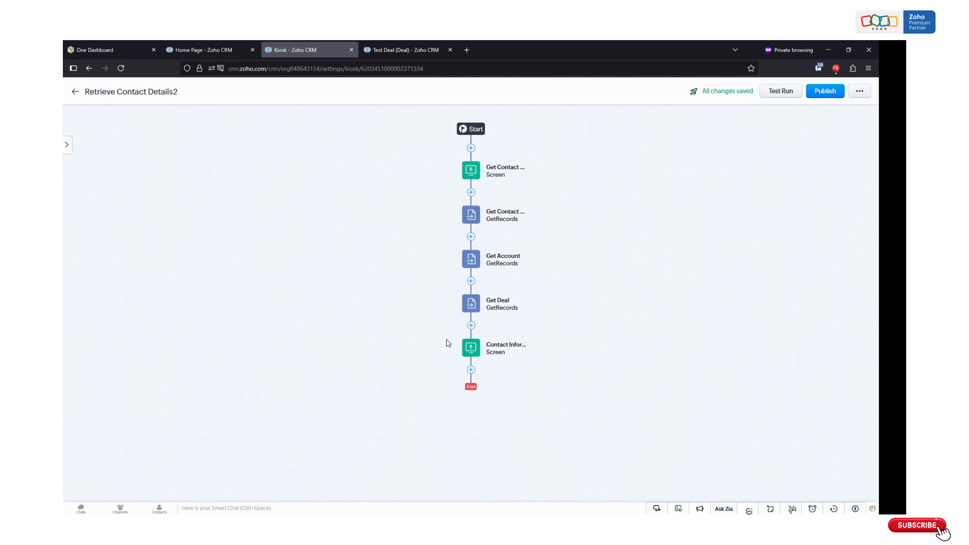
- Review the Get Account element's settings in the Contact Information screen and leave the editor without saving
click(488, 348)
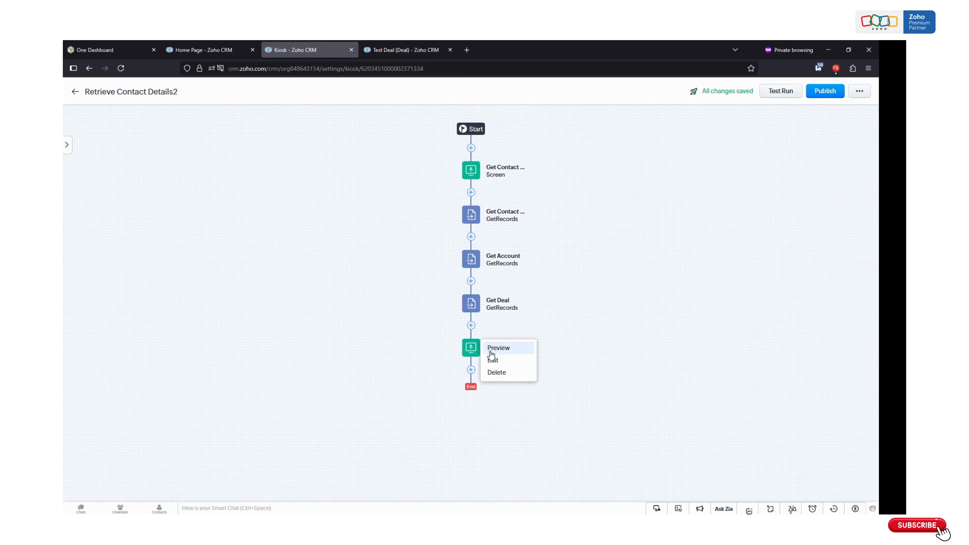
click(492, 360)
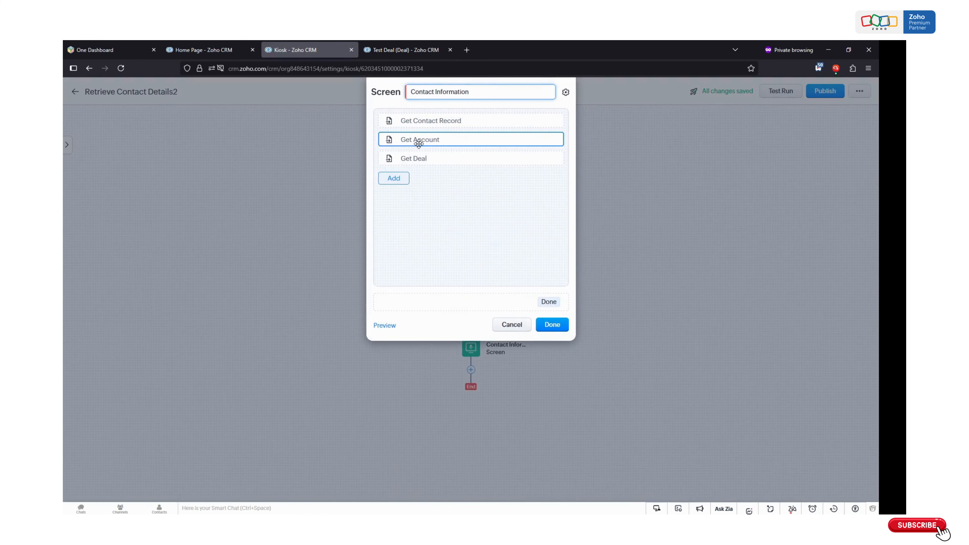
click(418, 141)
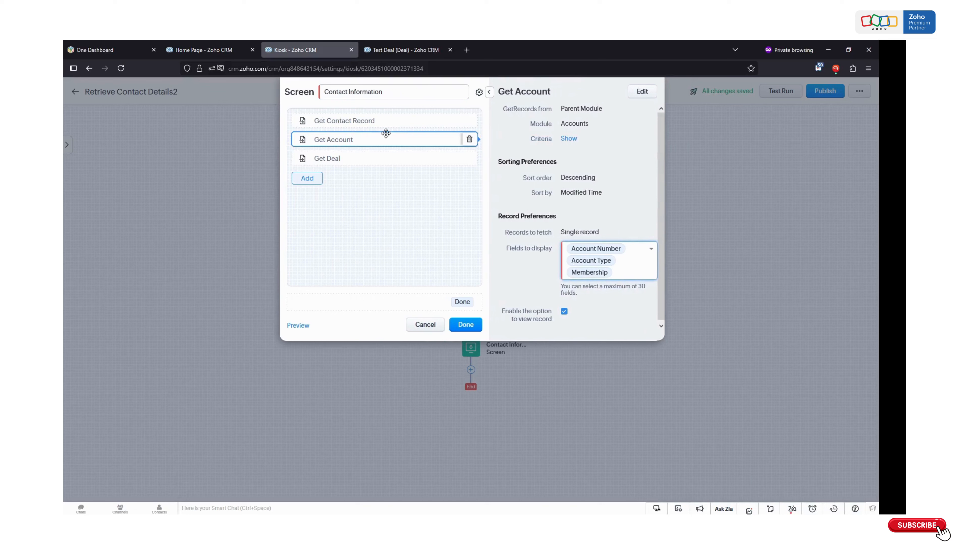
click(538, 149)
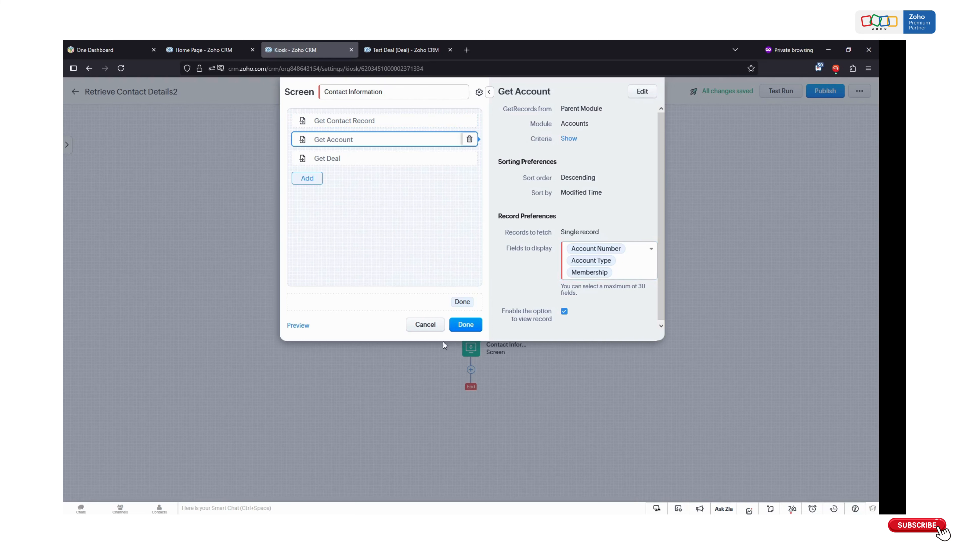
click(418, 331)
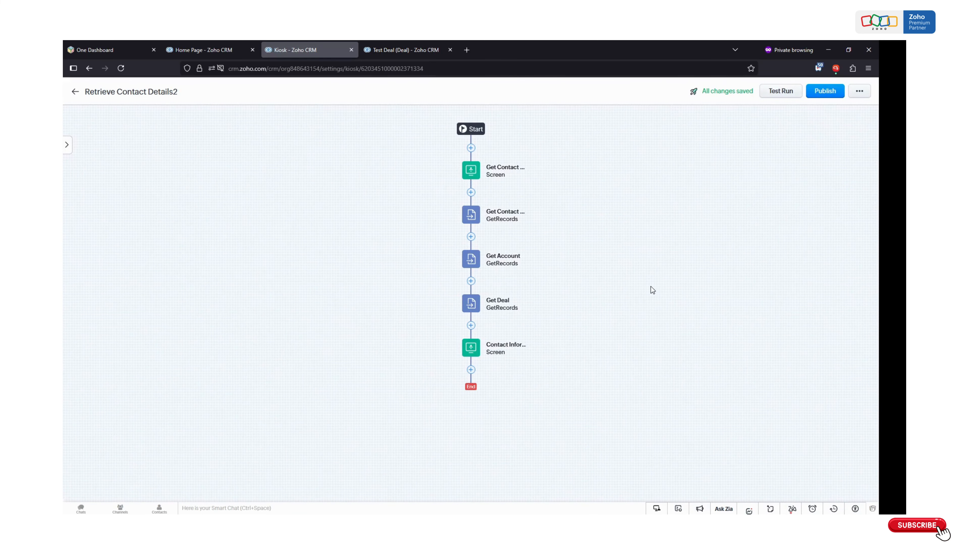
- Publish the Retrieve Contact Details2 kiosk and postpone associating it with a page
click(825, 91)
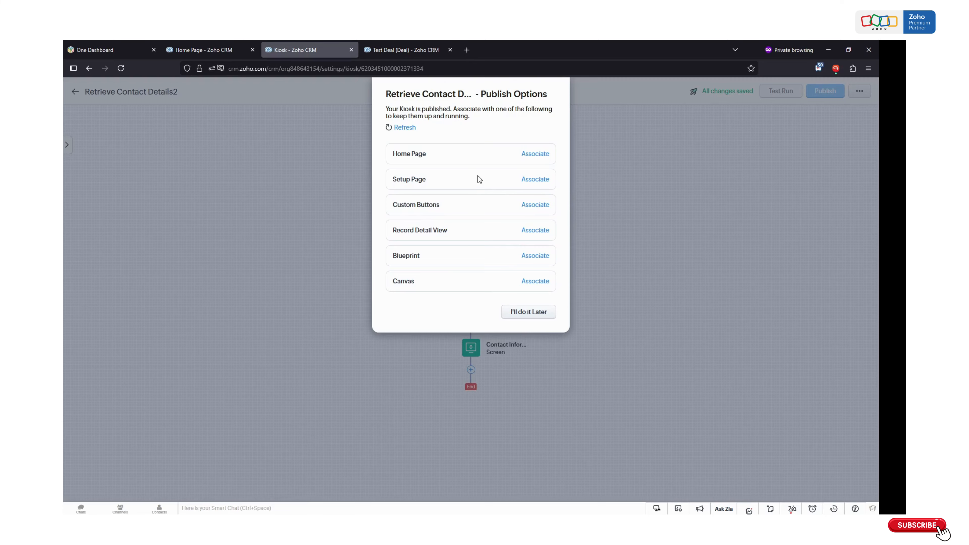
click(524, 322)
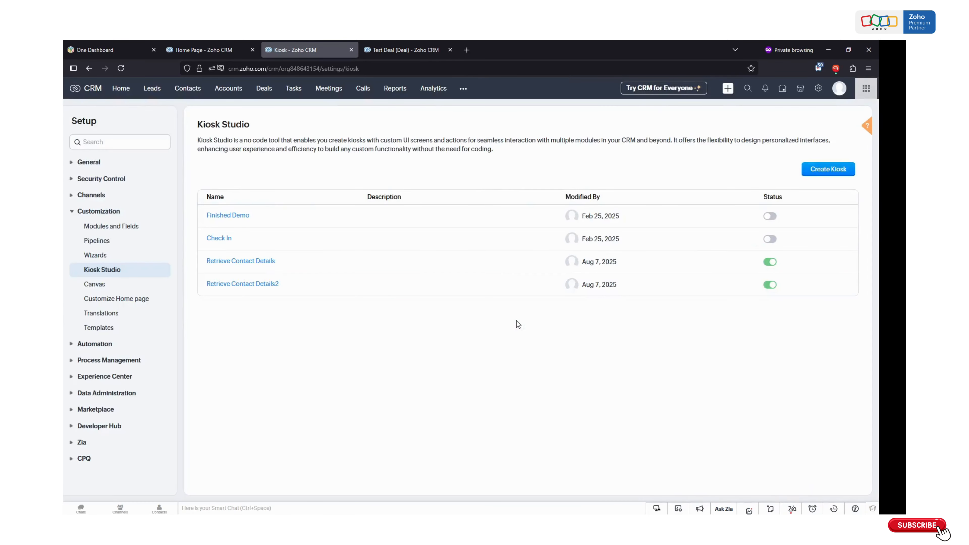
- Add the Retrieve Contact Details2 kiosk as a component on the Manager's Home page and save the layout
click(195, 50)
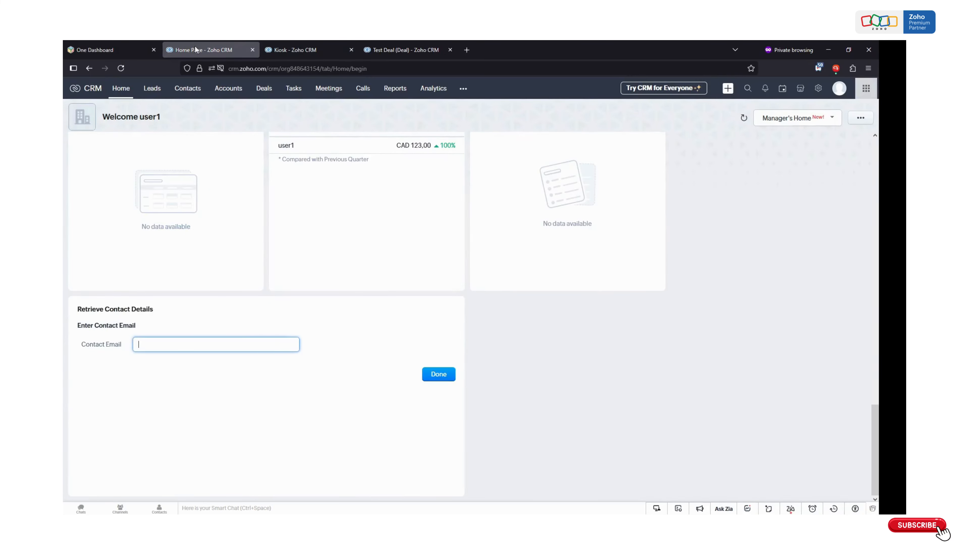
click(560, 357)
scroll(658, 293, up, 4)
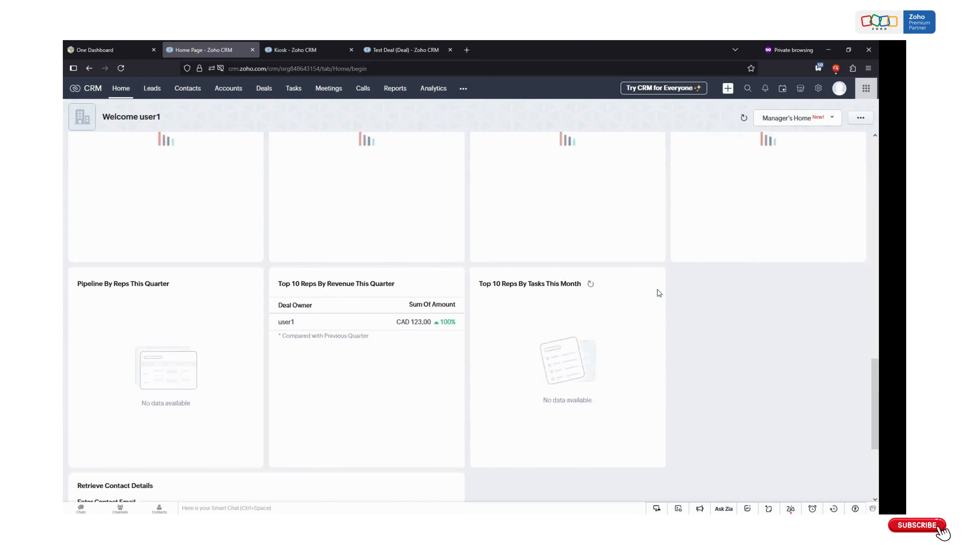
scroll(658, 293, down, 4)
click(862, 120)
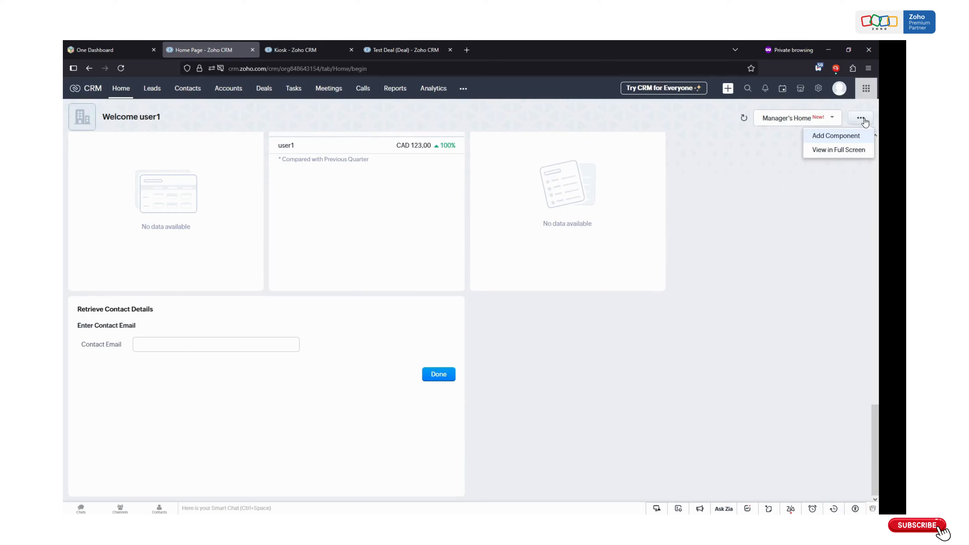
click(835, 137)
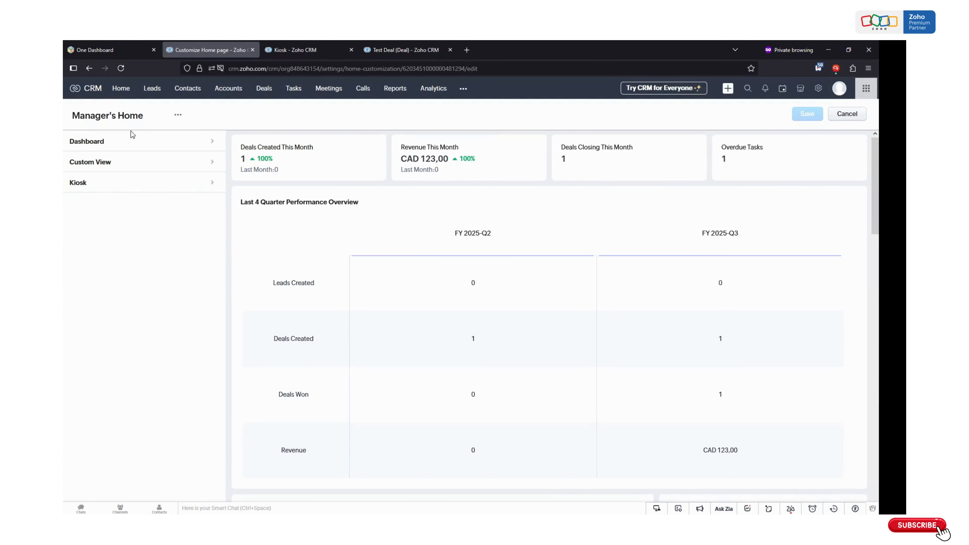
click(85, 185)
click(81, 218)
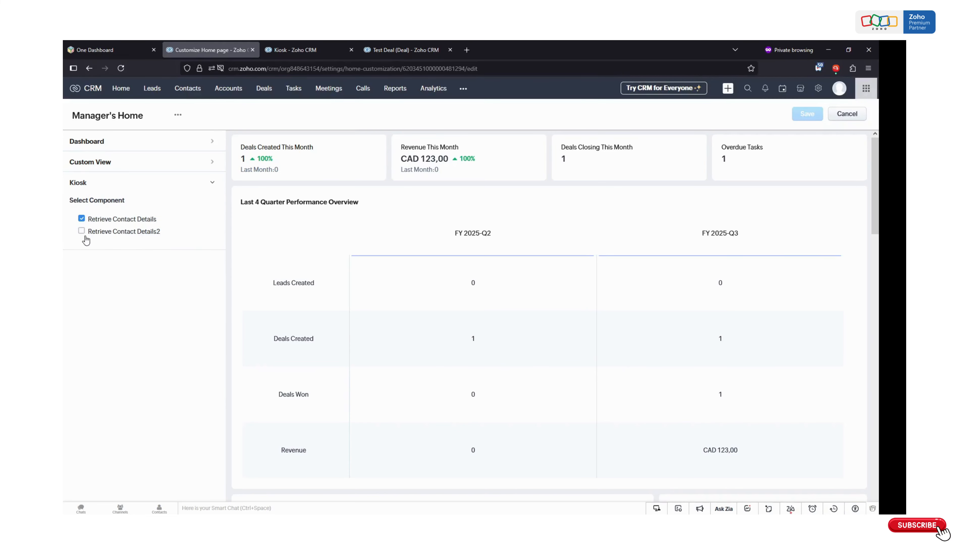
click(81, 232)
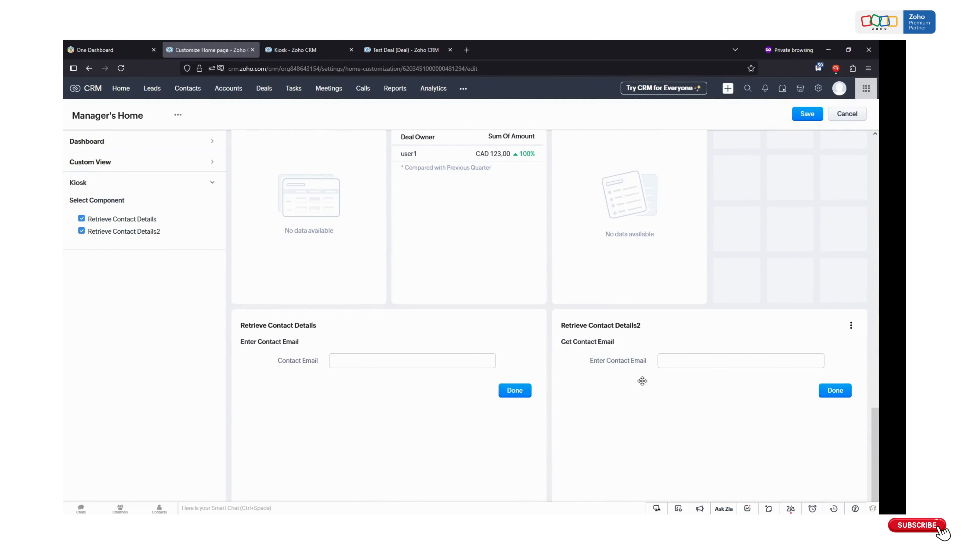
scroll(574, 269, up, 4)
scroll(593, 297, down, 4)
click(807, 113)
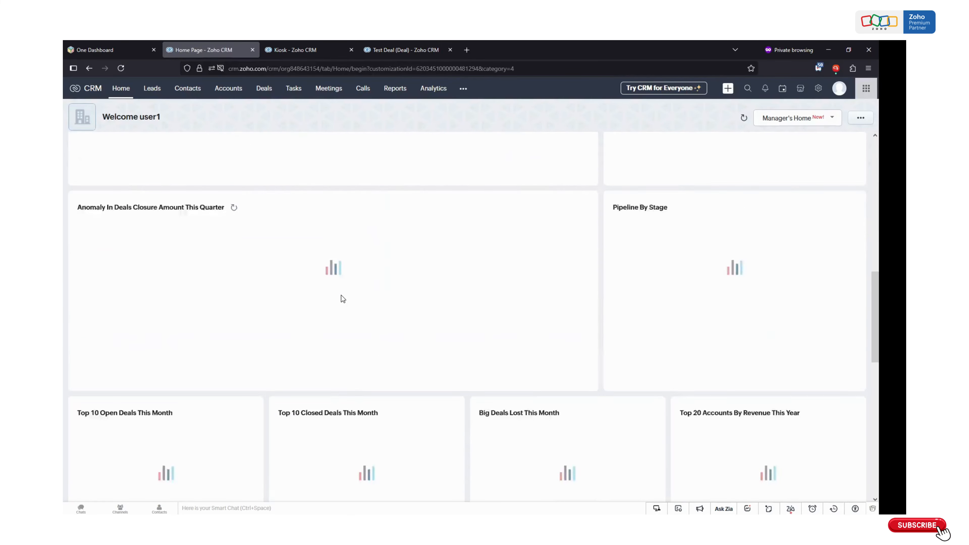
- Run the Retrieve Contact Details2 kiosk on the home page by submitting the test contact's email
scroll(343, 298, down, 5)
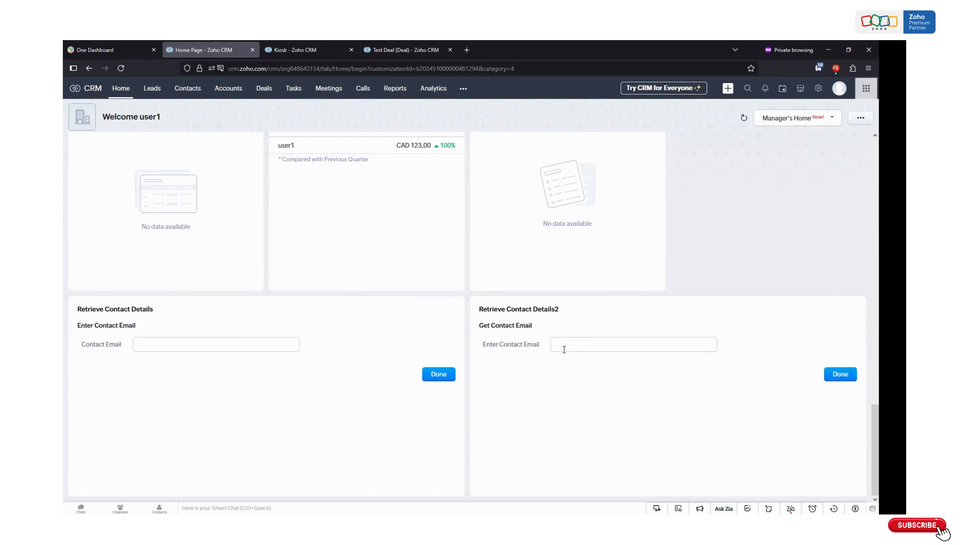
click(585, 350)
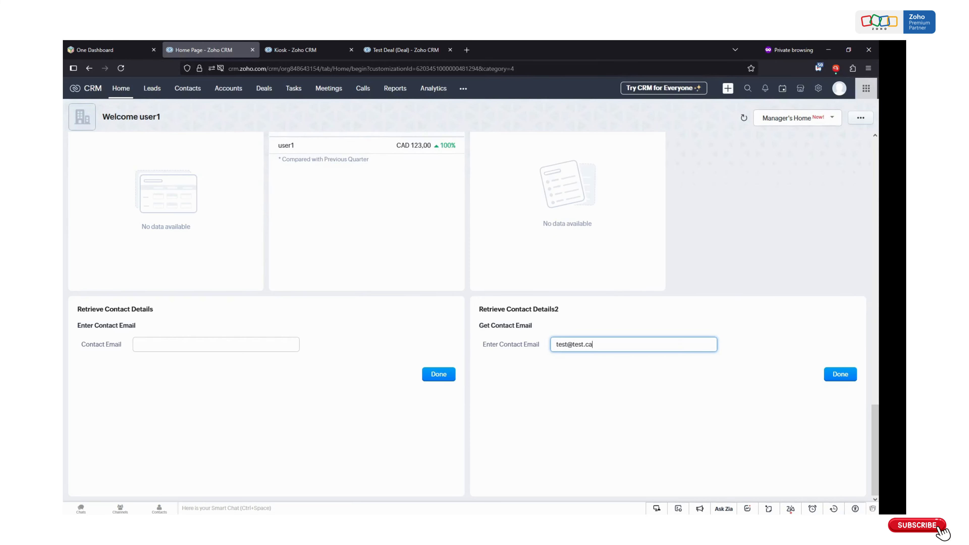
text(test@test.ca)
click(837, 375)
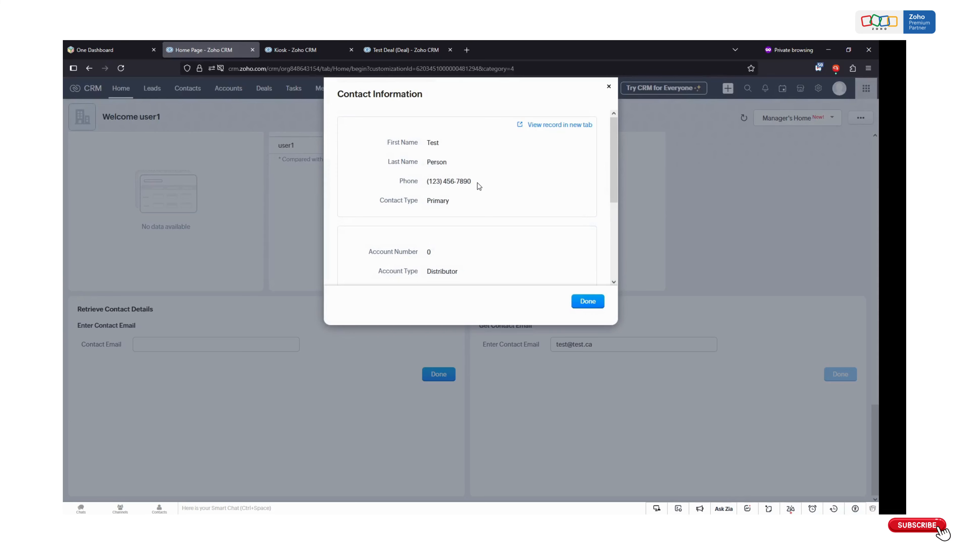
- Examine the contact, account and deal details shown in the kiosk's Contact Information screen
drag(478, 185, 397, 171)
click(465, 203)
scroll(451, 199, down, 3)
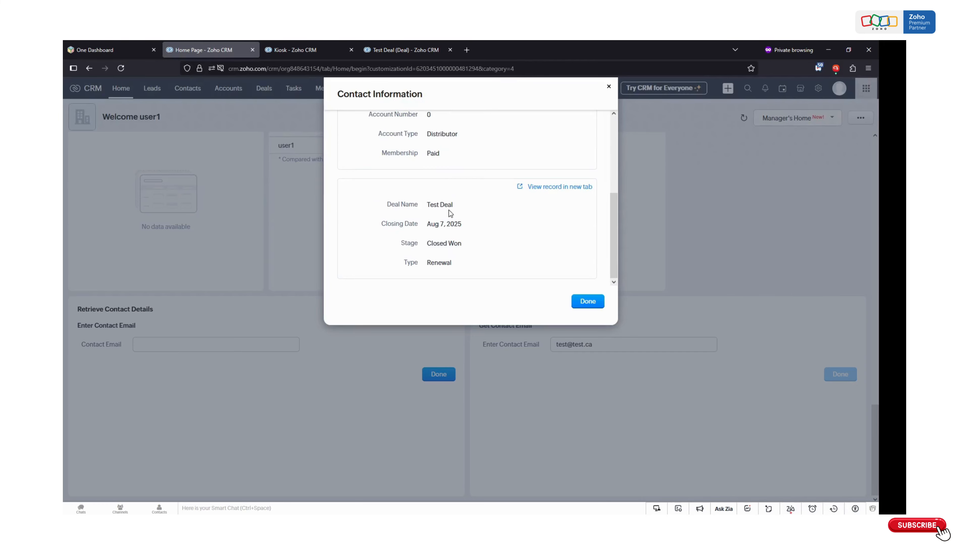
scroll(488, 252, up, 4)
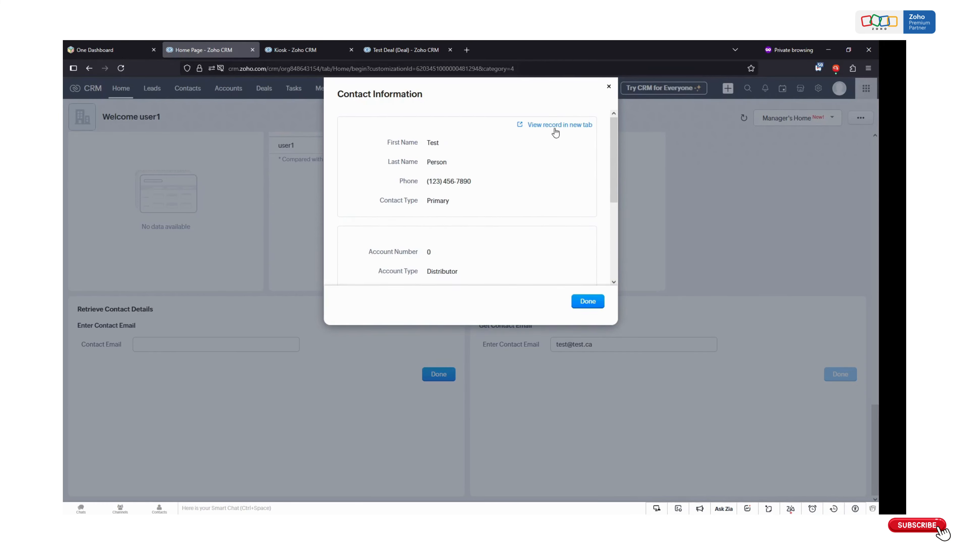
scroll(557, 172, down, 4)
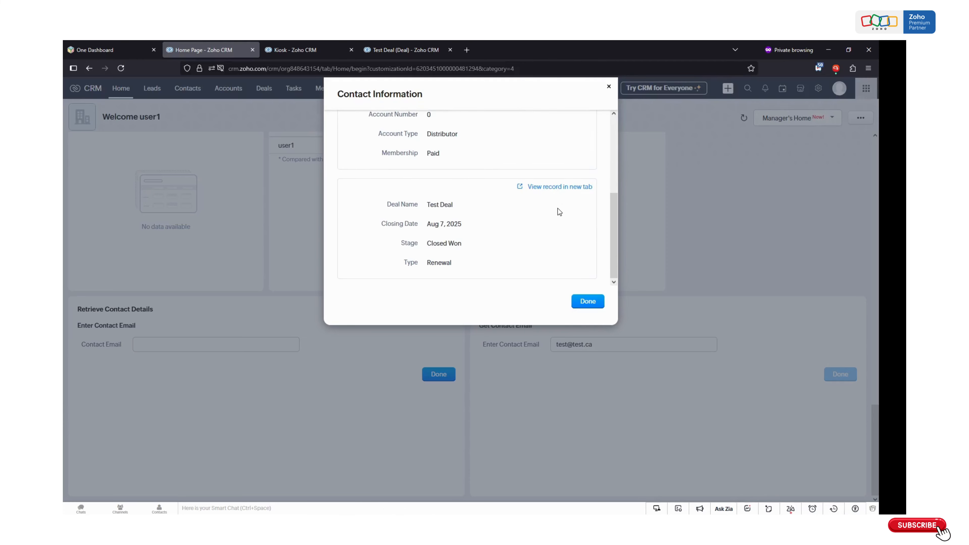
- Open the deal record from the kiosk in a new tab, close it, and dismiss the Contact Information screen
click(559, 187)
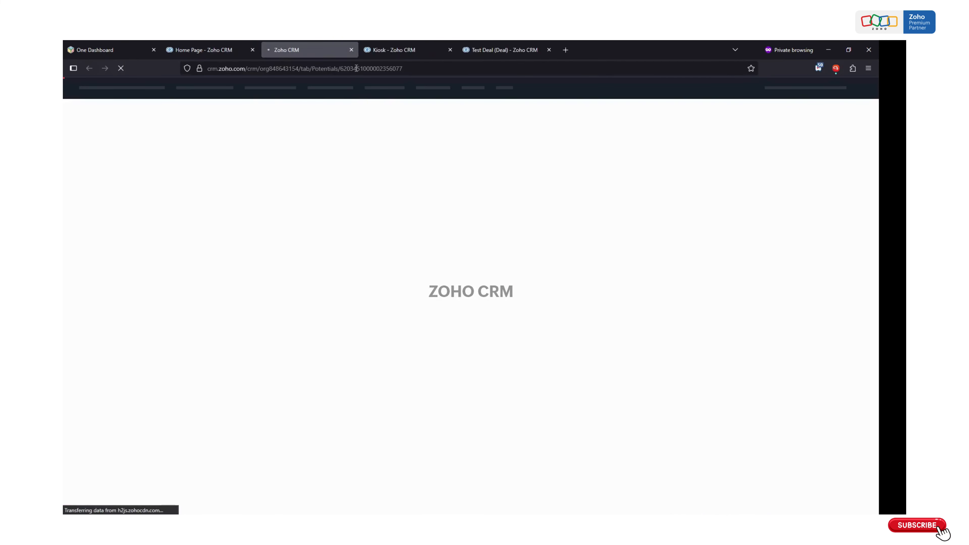
click(349, 52)
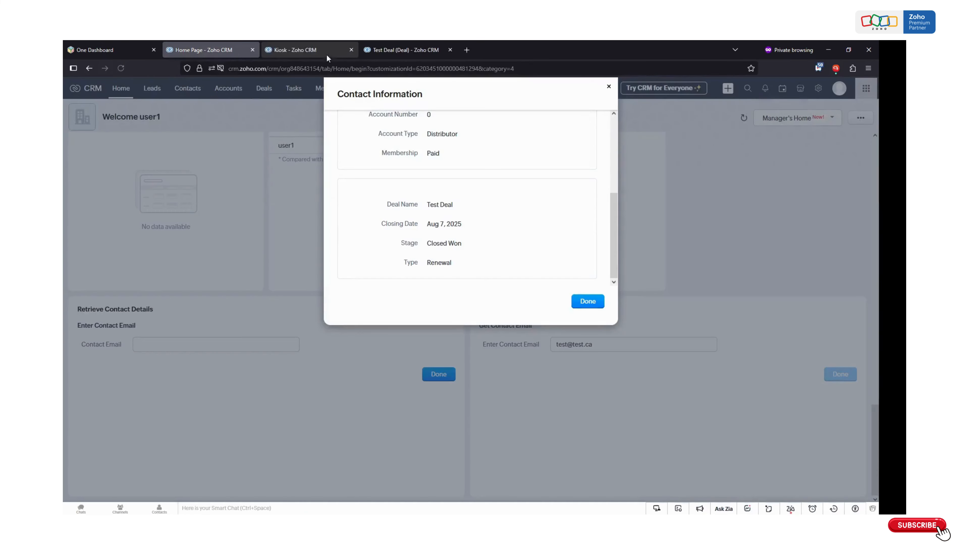
scroll(433, 225, up, 4)
scroll(431, 229, down, 4)
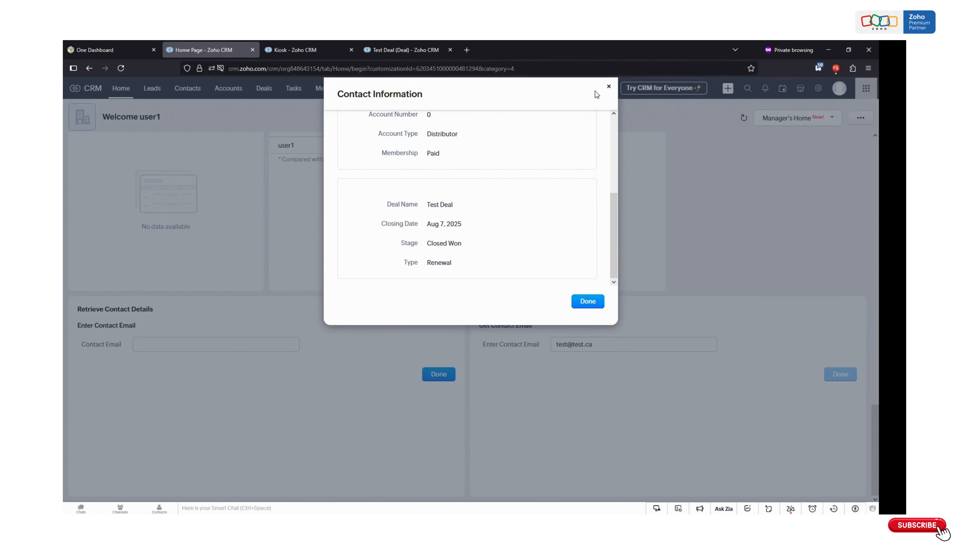
click(609, 87)
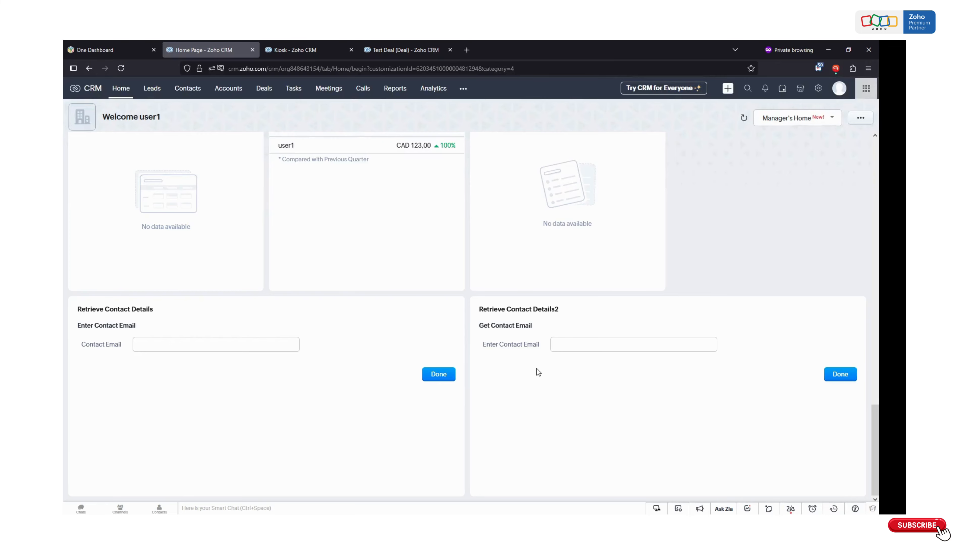
click(557, 343)
click(686, 346)
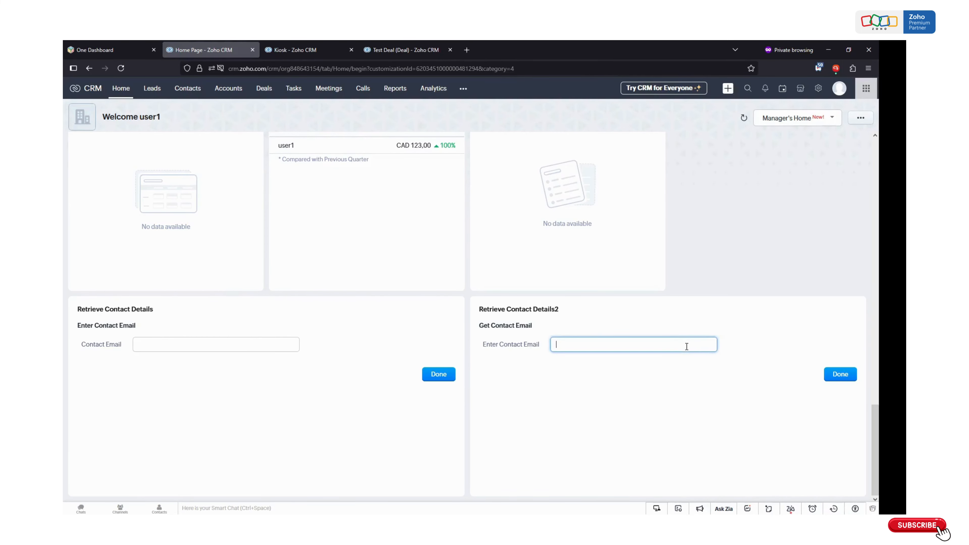
click(801, 375)
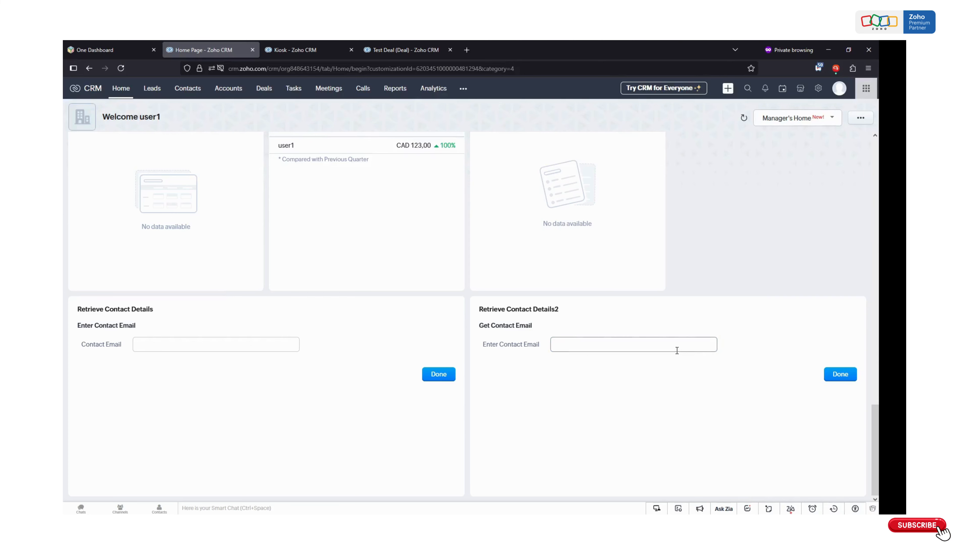